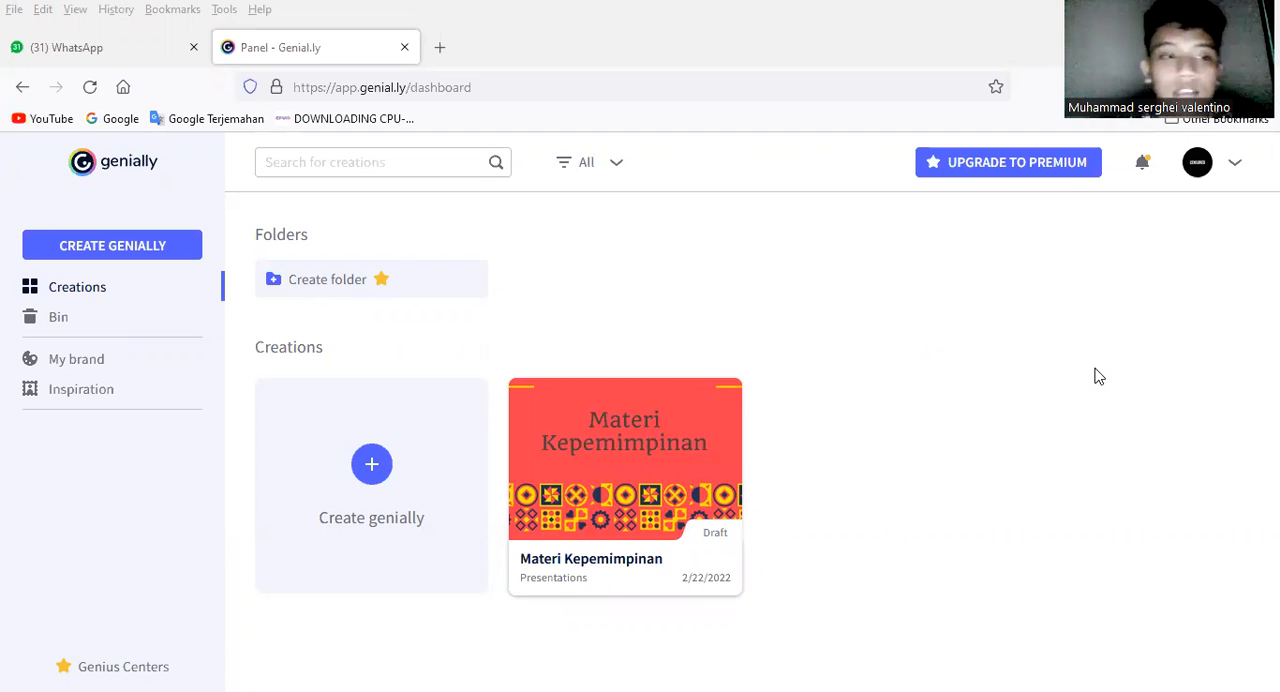
# Step: Start a new Genially creation and open the Presentations template category
pyautogui.click(371, 462)
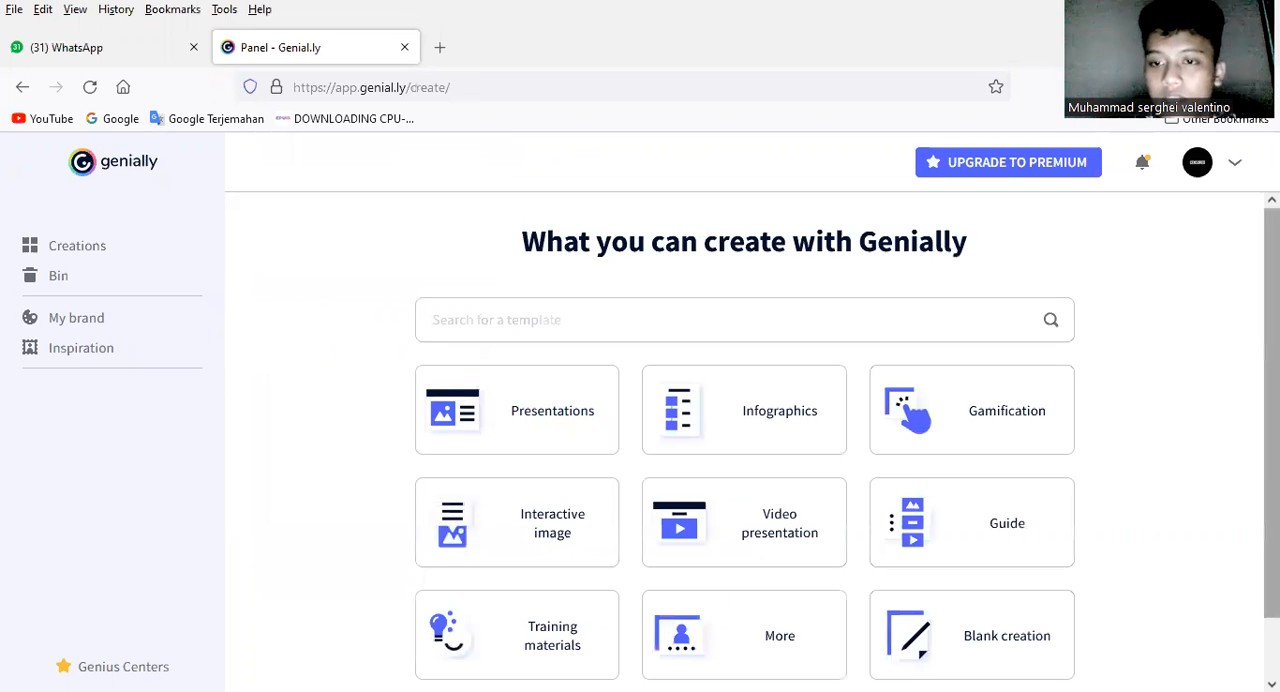
pyautogui.scroll(-1, 997, 417)
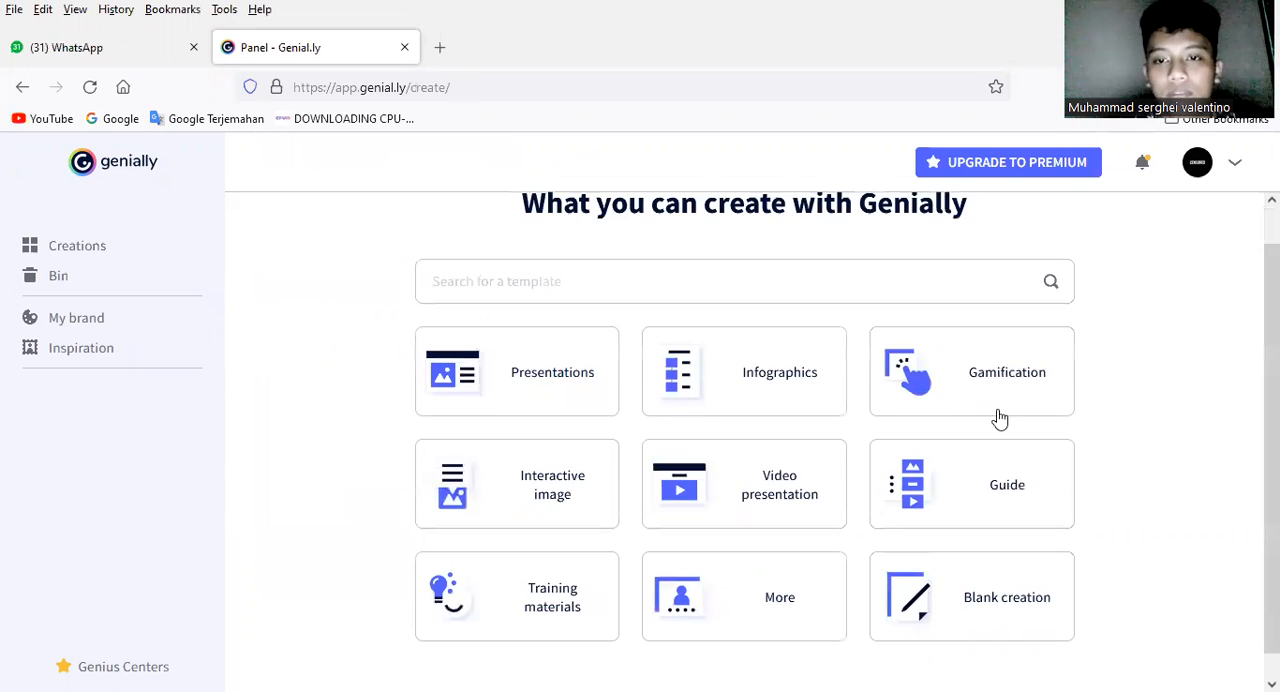
pyautogui.moveTo(1016, 421)
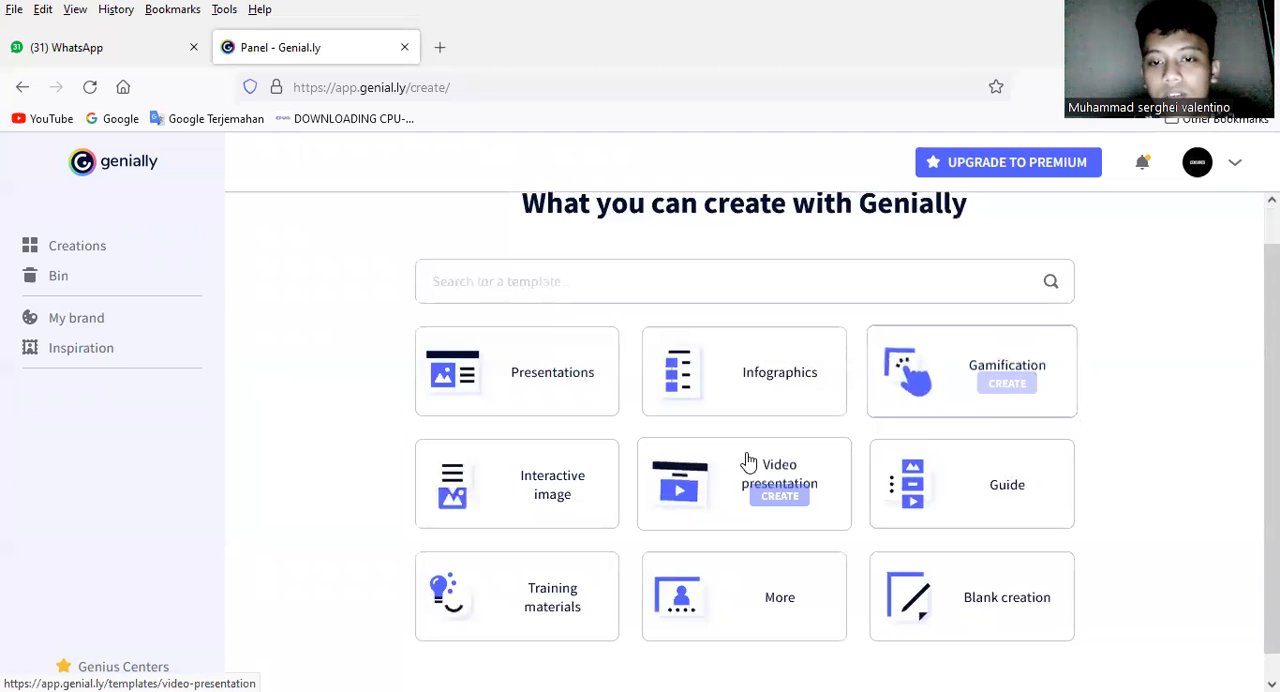
pyautogui.moveTo(600, 506)
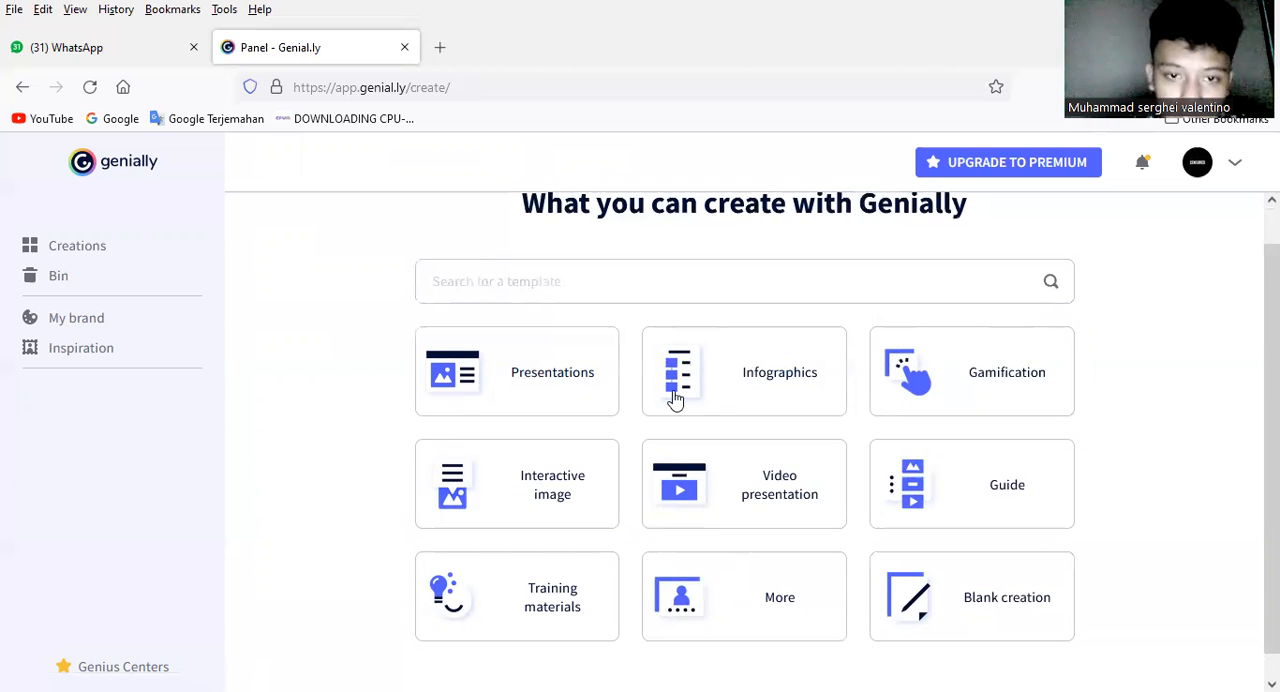
pyautogui.click(558, 384)
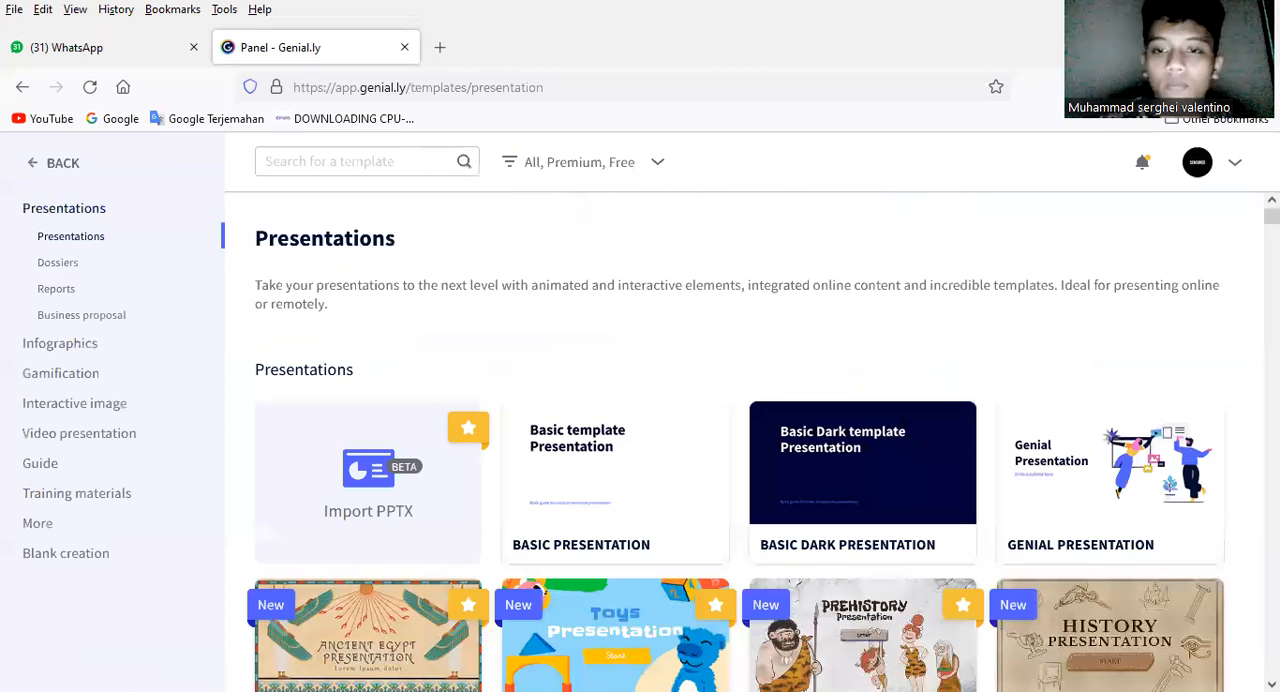
# Step: Browse the presentation templates to compare the available designs
pyautogui.scroll(-1, 740, 440)
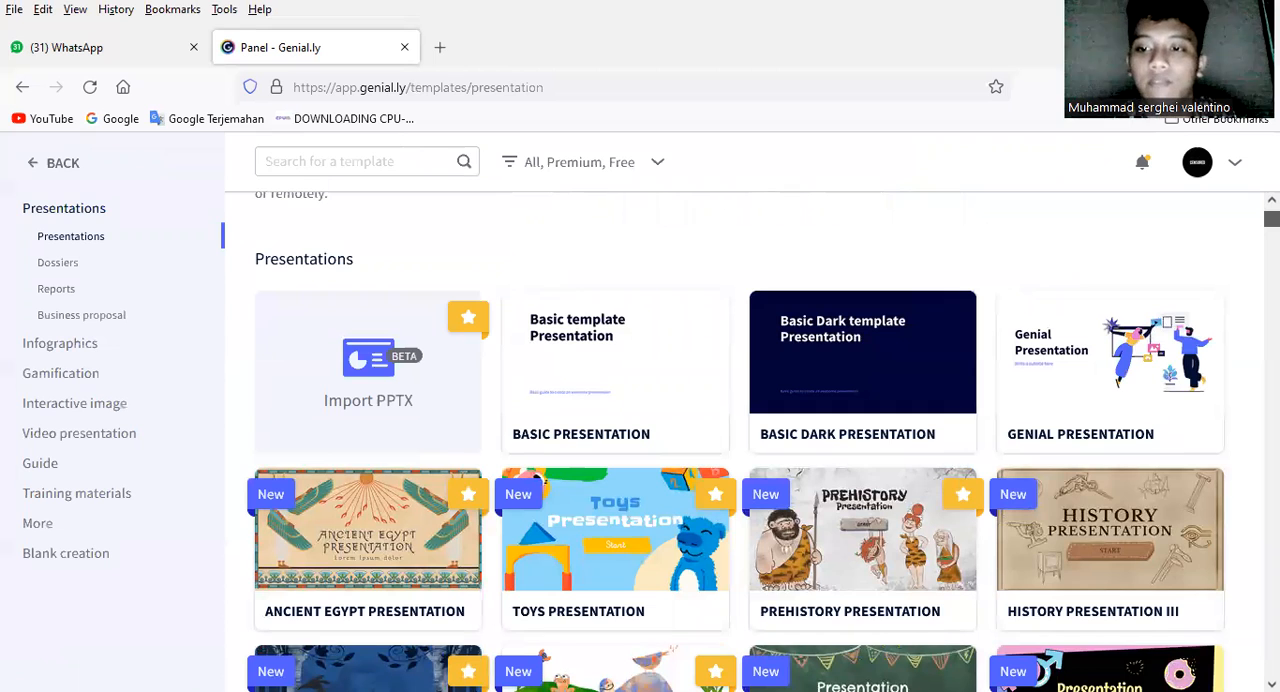
pyautogui.scroll(-1, 740, 440)
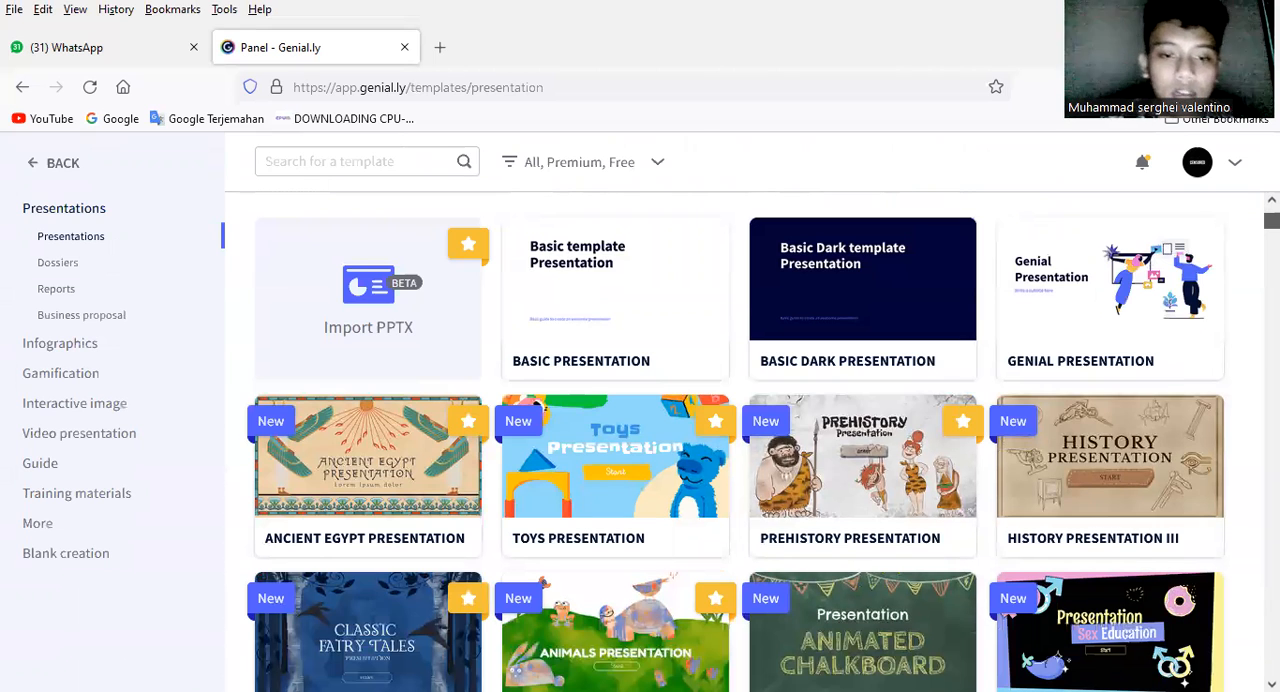
pyautogui.scroll(-2, 740, 440)
pyautogui.scroll(1, 740, 440)
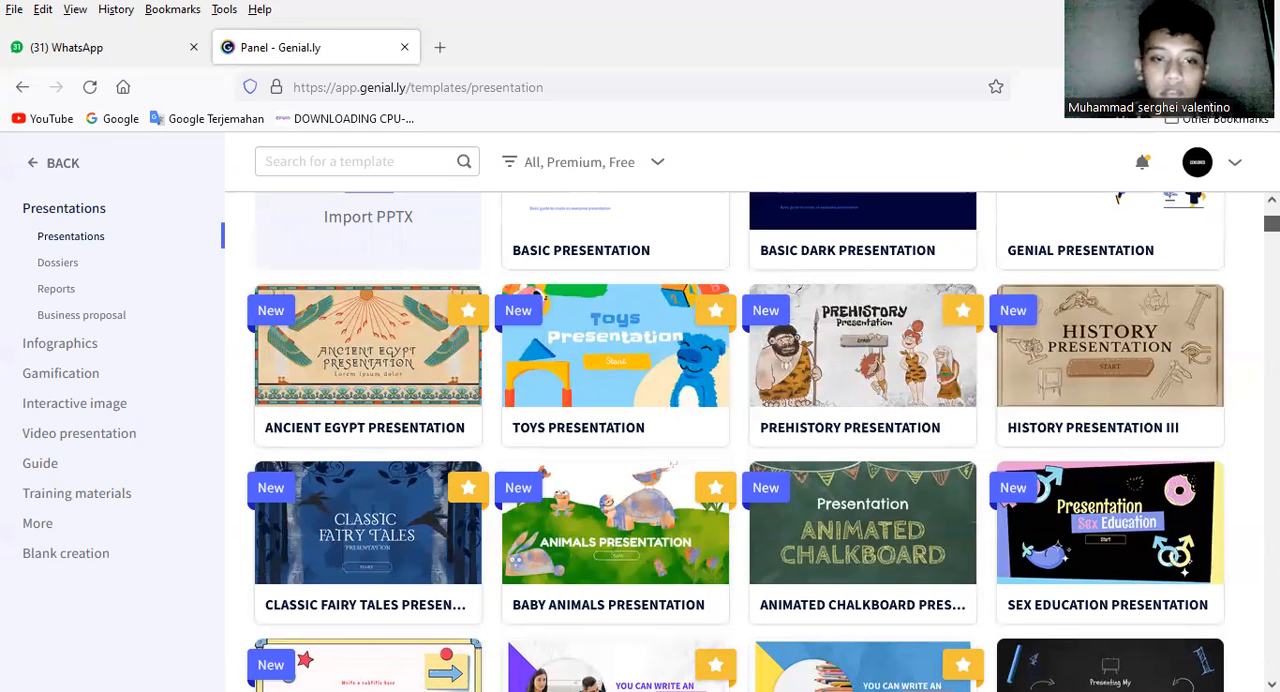
pyautogui.scroll(5, 920, 395)
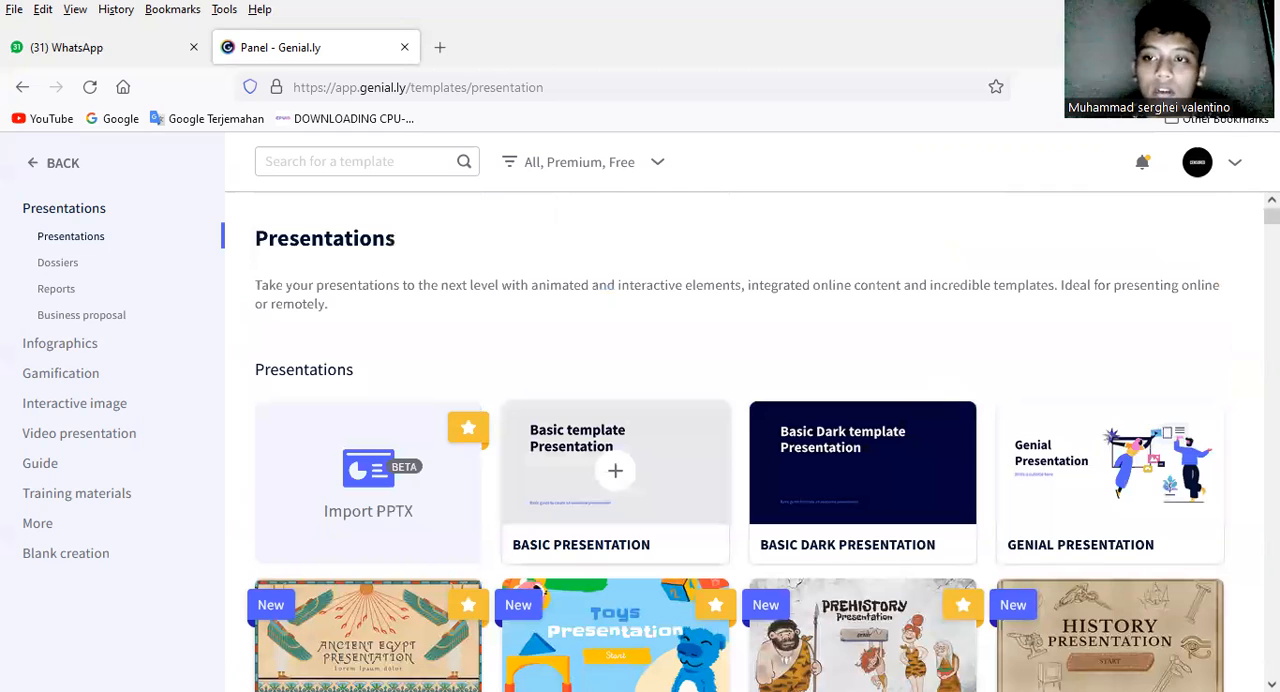
pyautogui.scroll(-1, 615, 470)
pyautogui.scroll(-1, 615, 470)
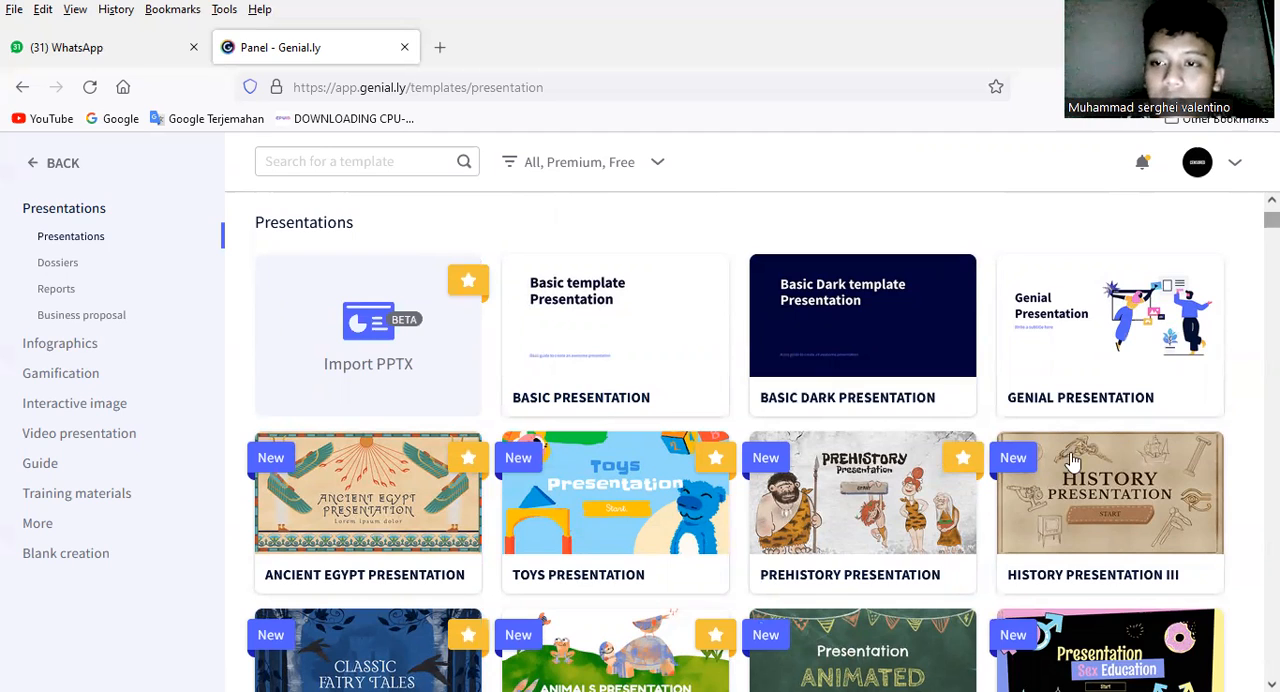
pyautogui.scroll(-2, 740, 440)
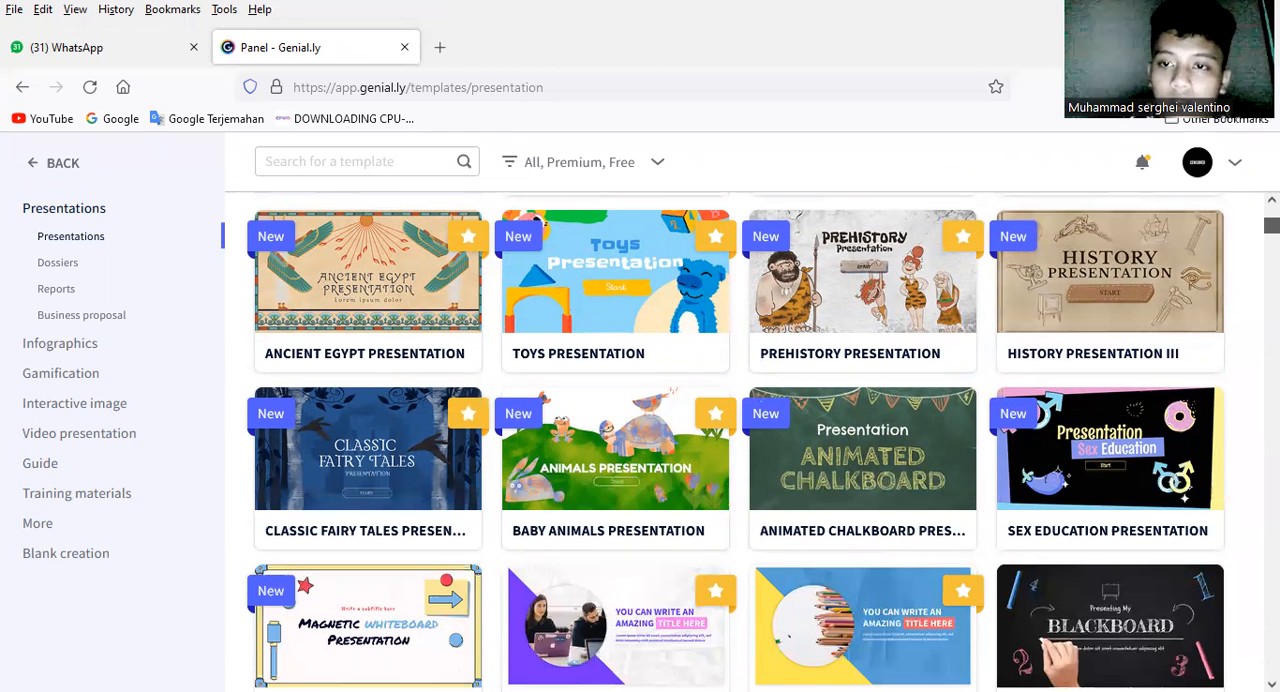
pyautogui.scroll(4, 954, 608)
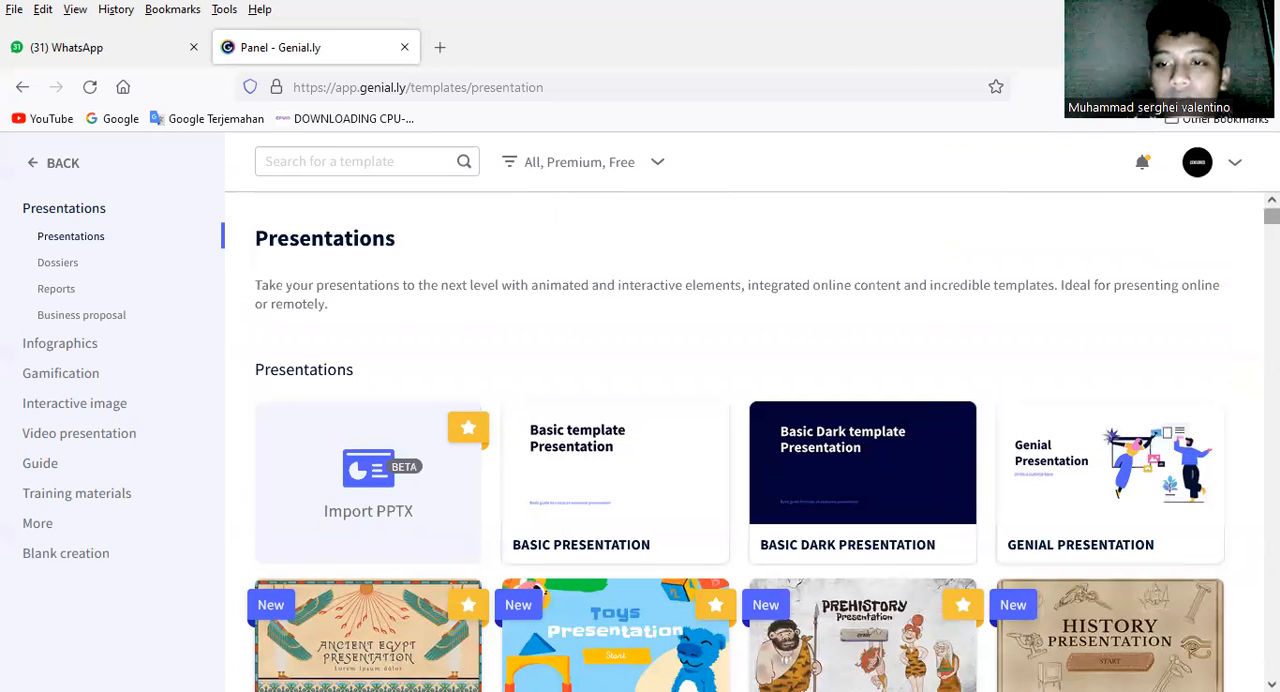
pyautogui.scroll(-5, 740, 440)
pyautogui.scroll(2, 943, 380)
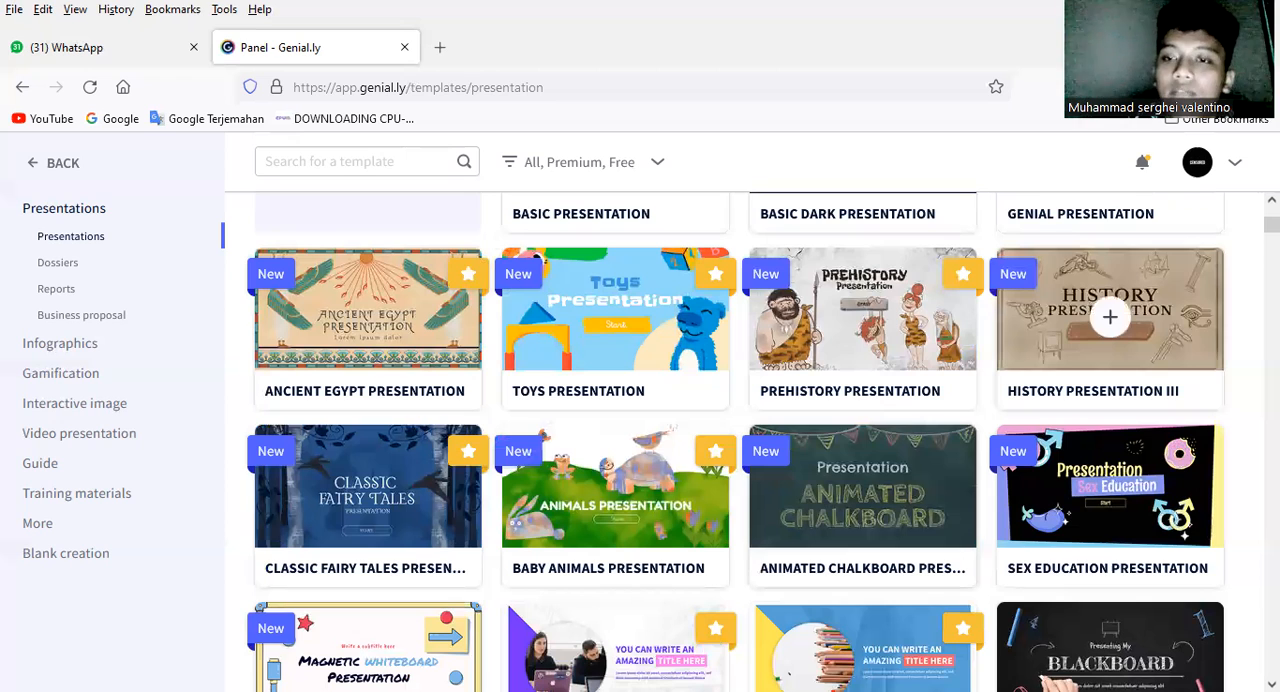
pyautogui.scroll(-1, 735, 442)
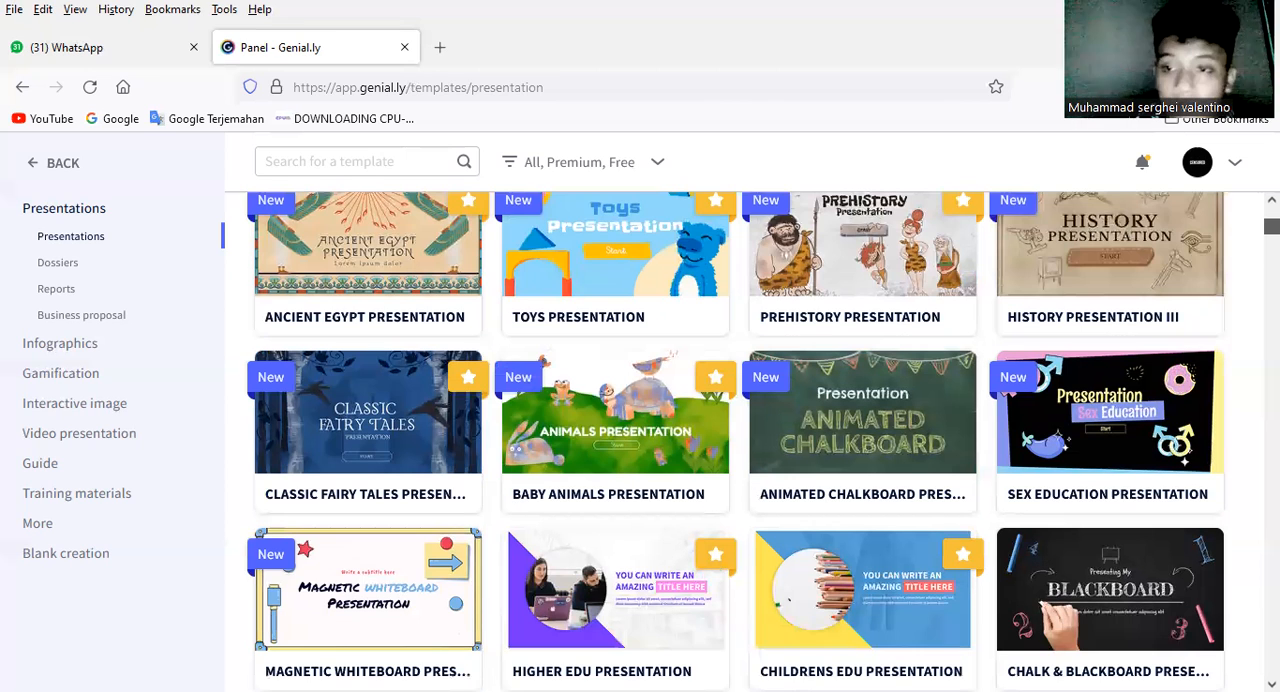
pyautogui.scroll(1, 1127, 338)
pyautogui.scroll(2, 1127, 338)
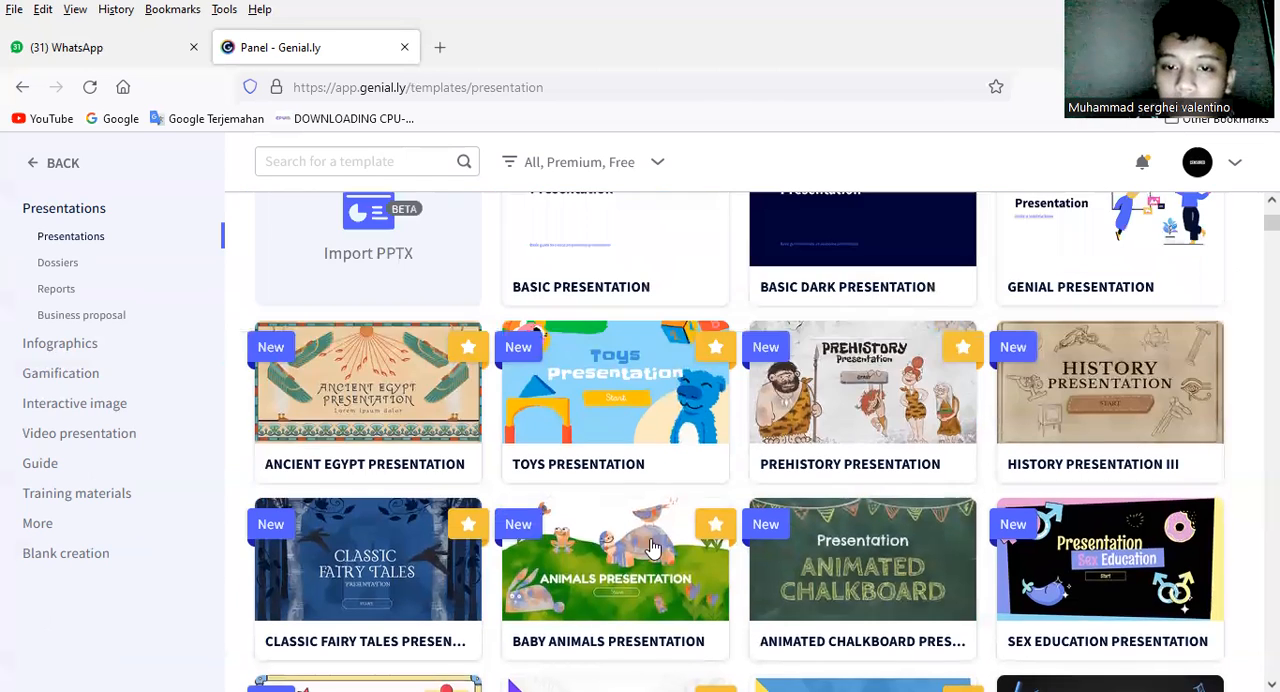
# Step: Preview the History Presentation III template and look through its opening and index slides
pyautogui.moveTo(1120, 373)
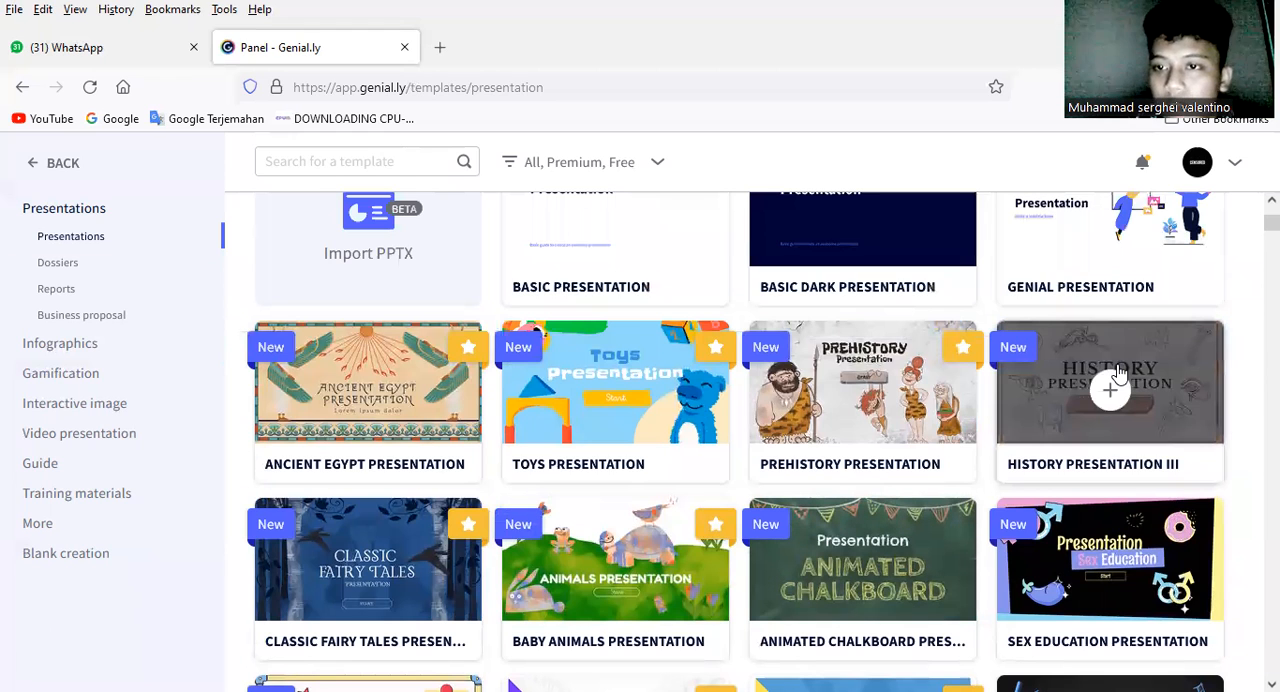
pyautogui.click(1119, 371)
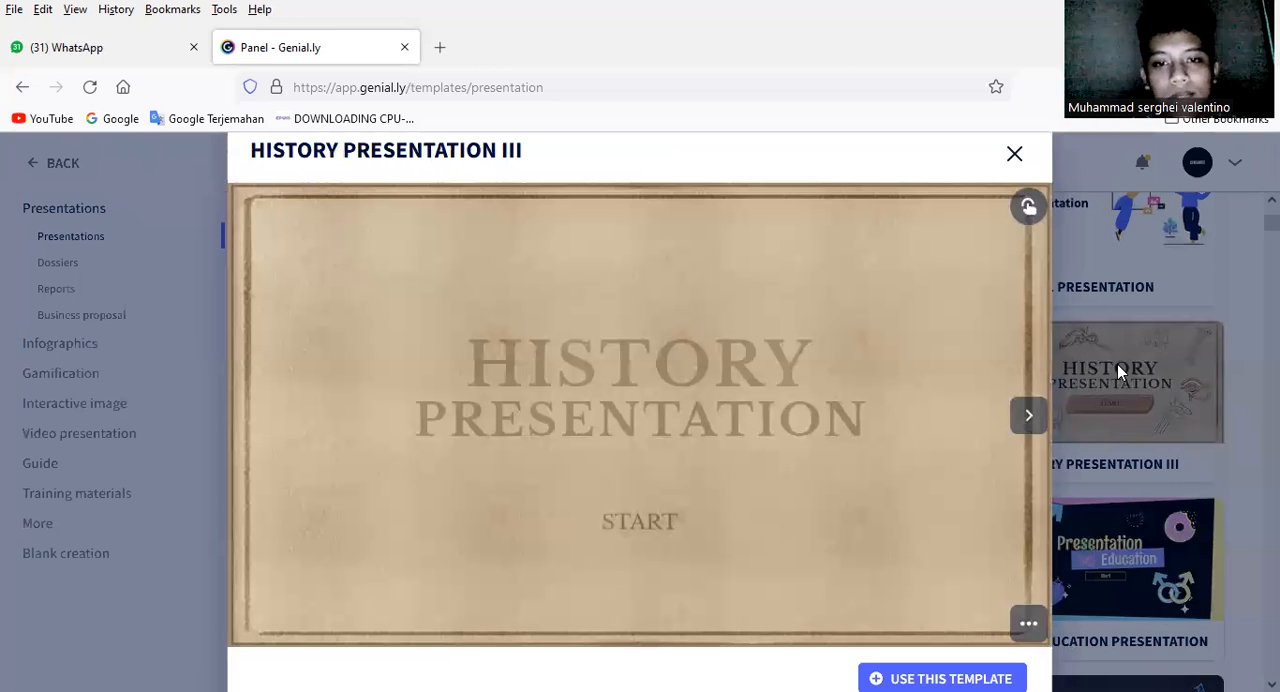
pyautogui.click(1036, 428)
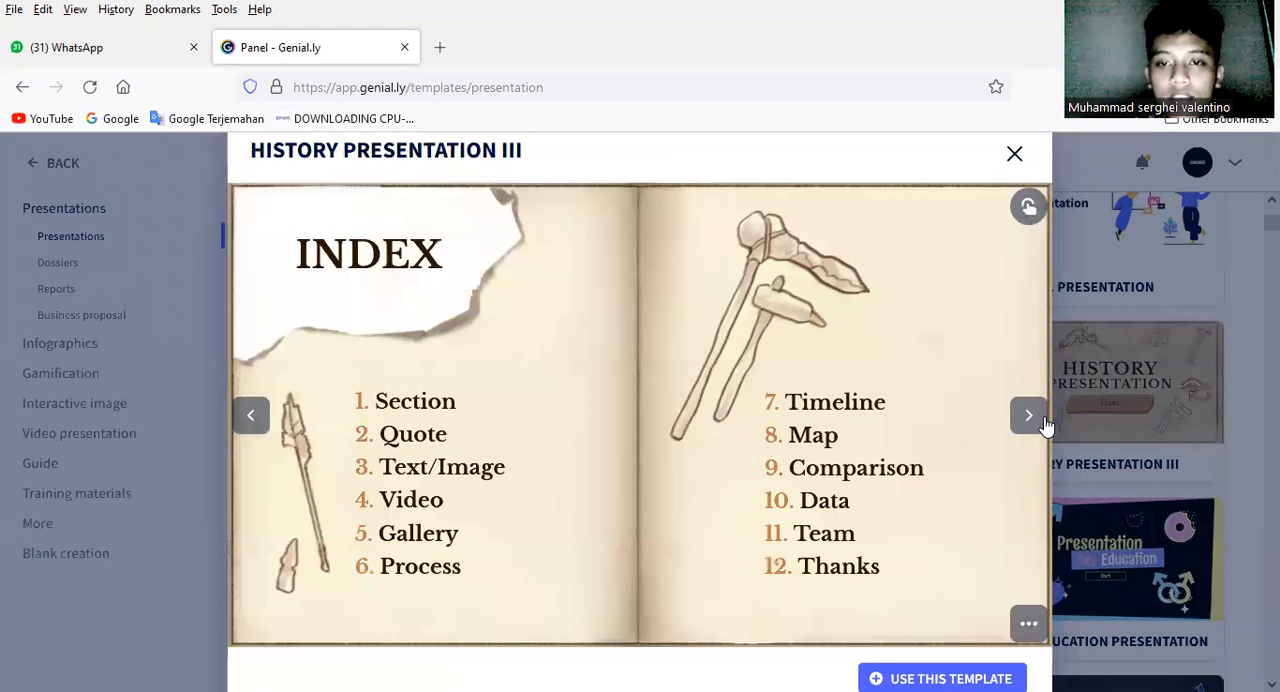
pyautogui.click(1044, 425)
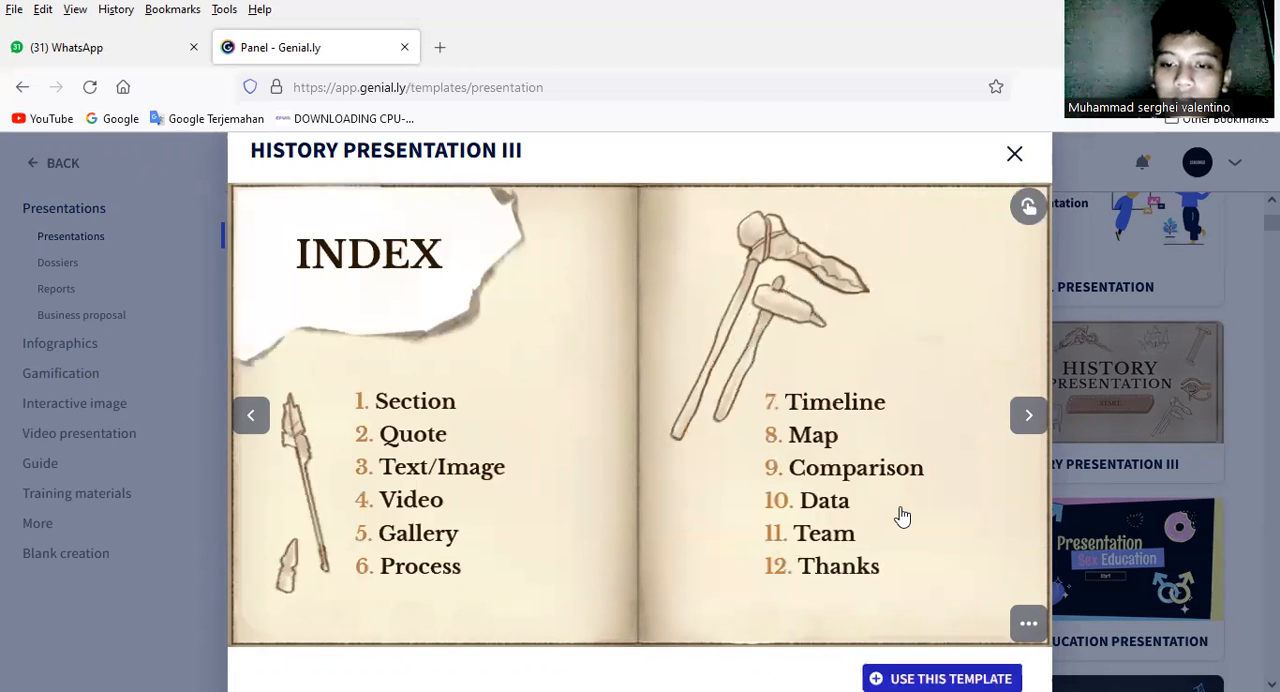
# Step: Use the History Presentation III template and add its Index and Section pages to the page selection
pyautogui.click(942, 679)
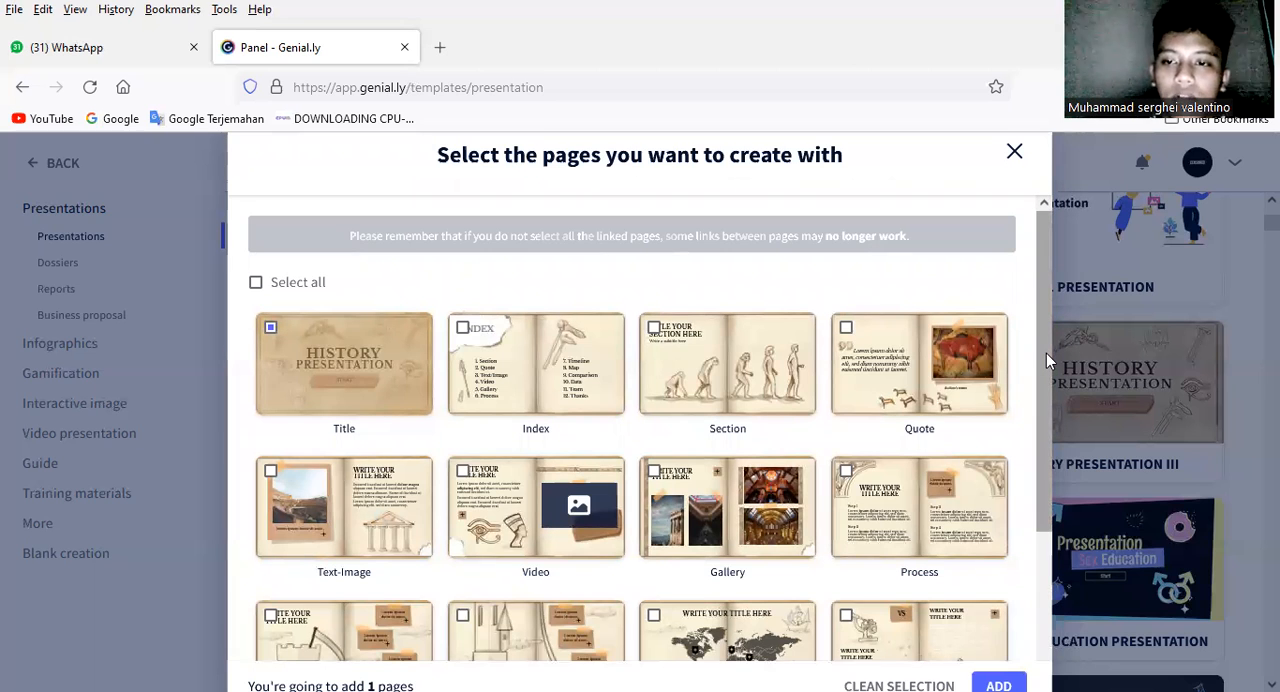
pyautogui.scroll(-1, 1044, 358)
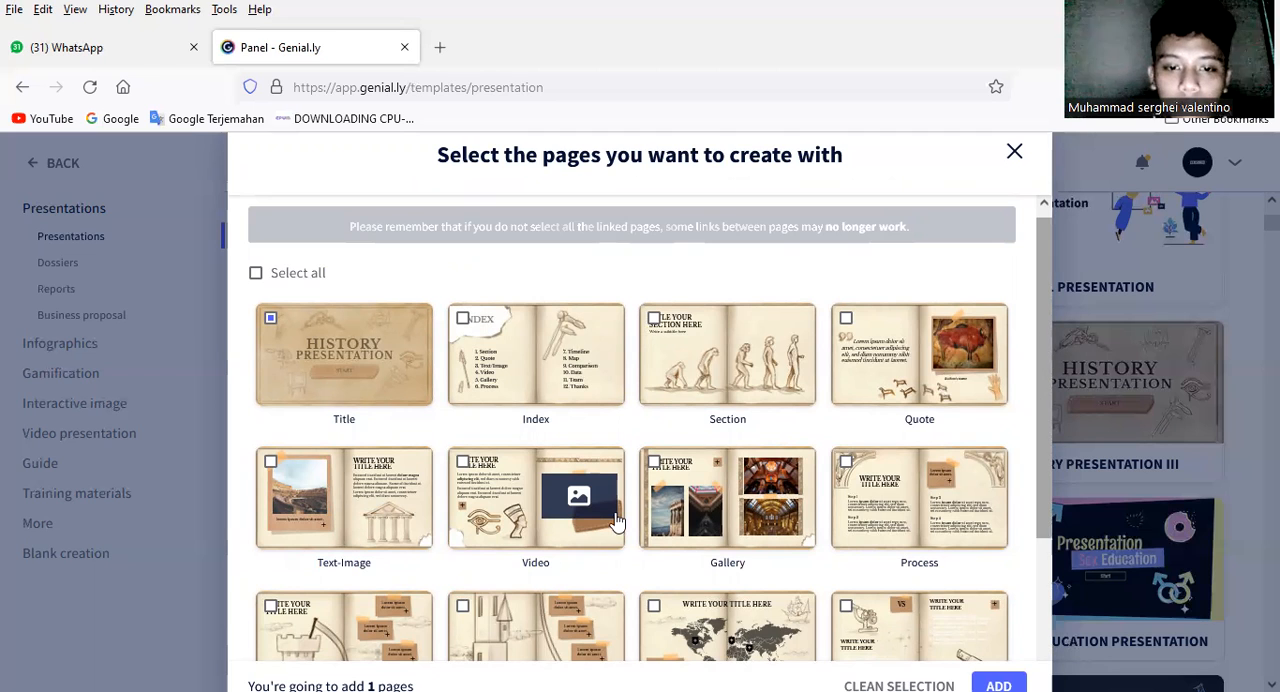
pyautogui.scroll(-1, 545, 556)
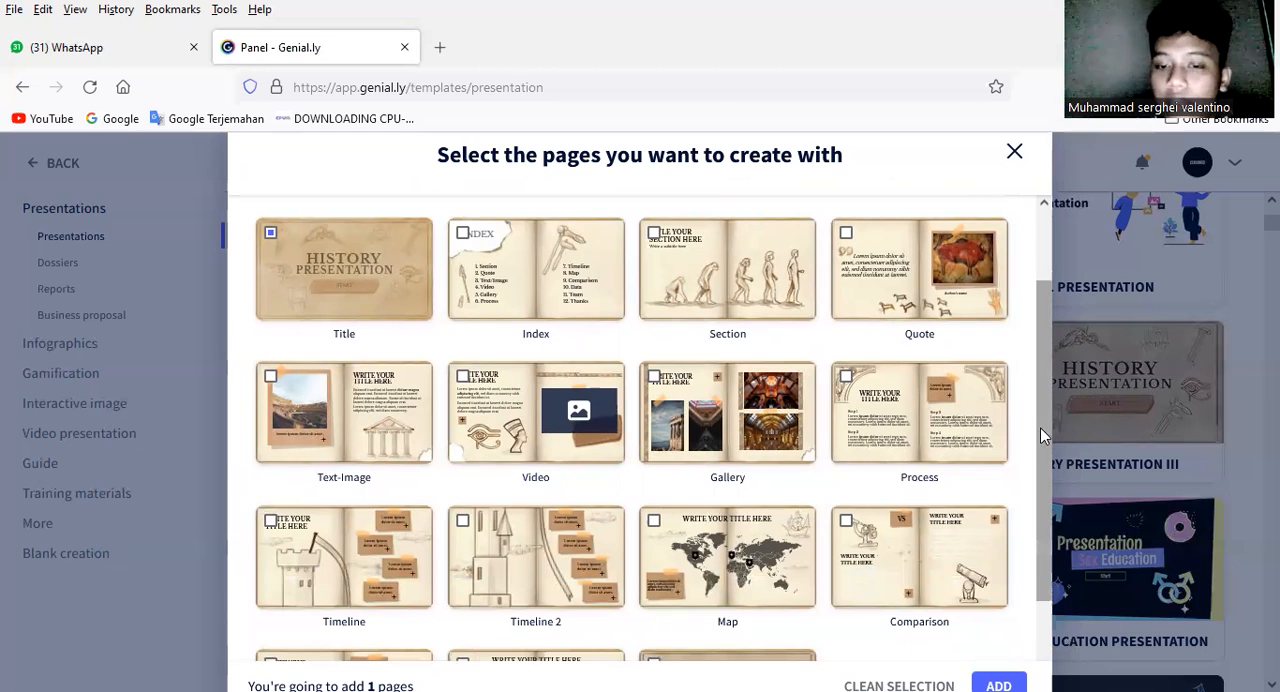
pyautogui.scroll(-1, 1042, 461)
pyautogui.moveTo(1046, 397); pyautogui.dragTo(1046, 301)
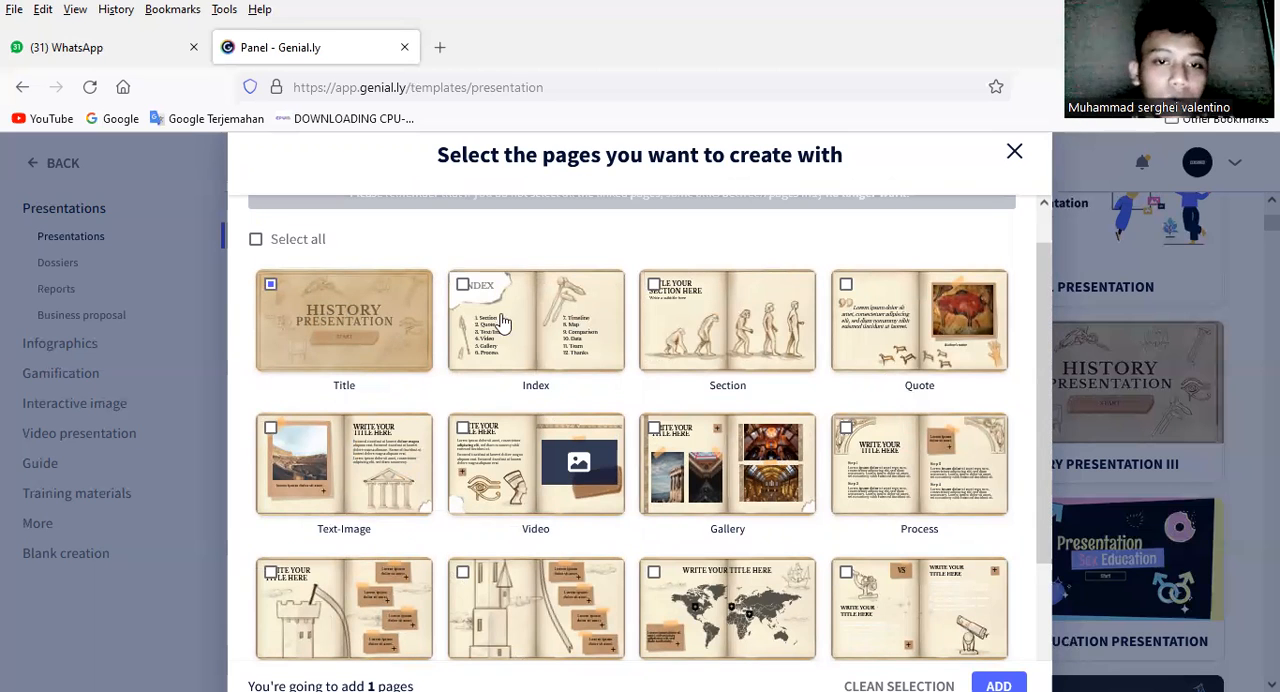
pyautogui.click(768, 318)
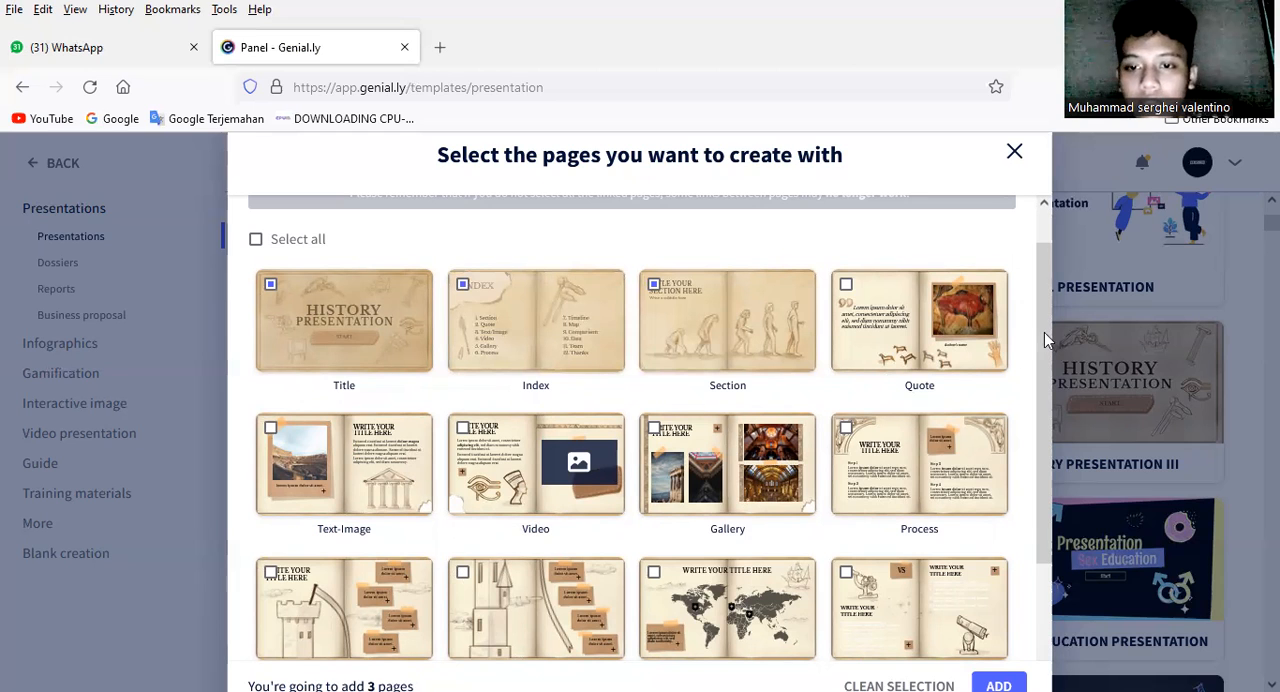
# Step: Add the Comparison, Process and Thanks pages to the selection and create the presentation from the selected pages
pyautogui.scroll(-1, 1050, 415)
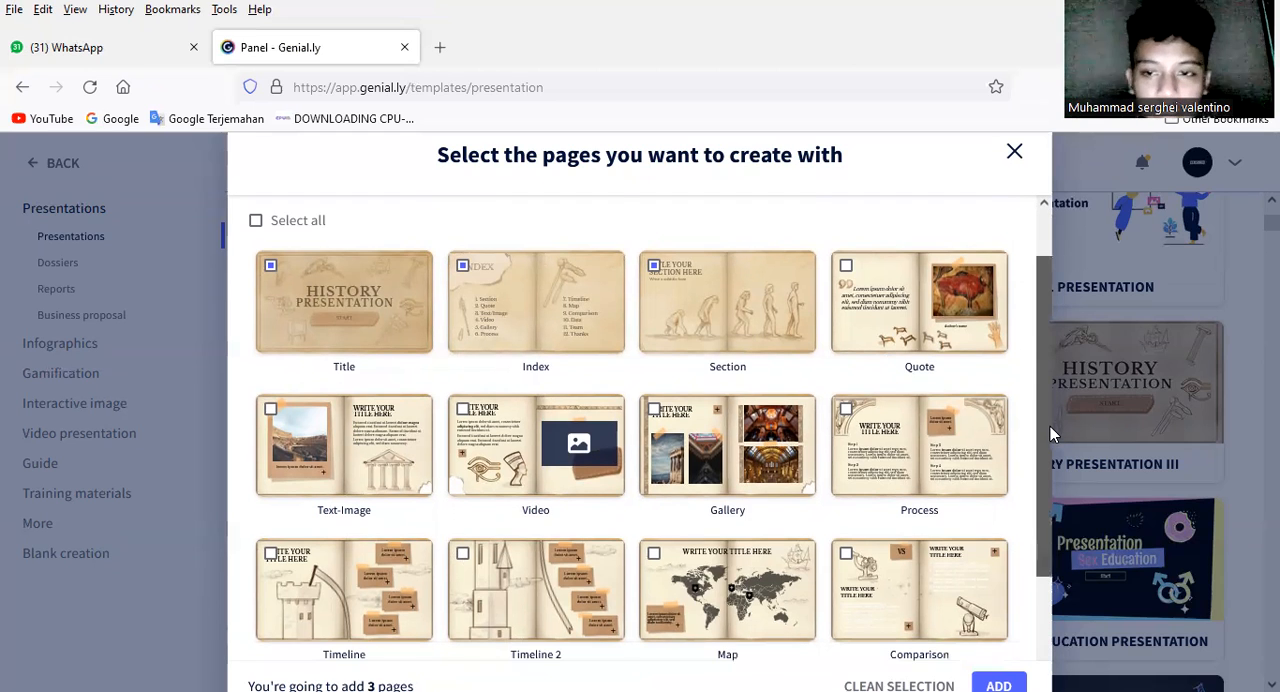
pyautogui.scroll(-2, 1050, 426)
pyautogui.click(910, 484)
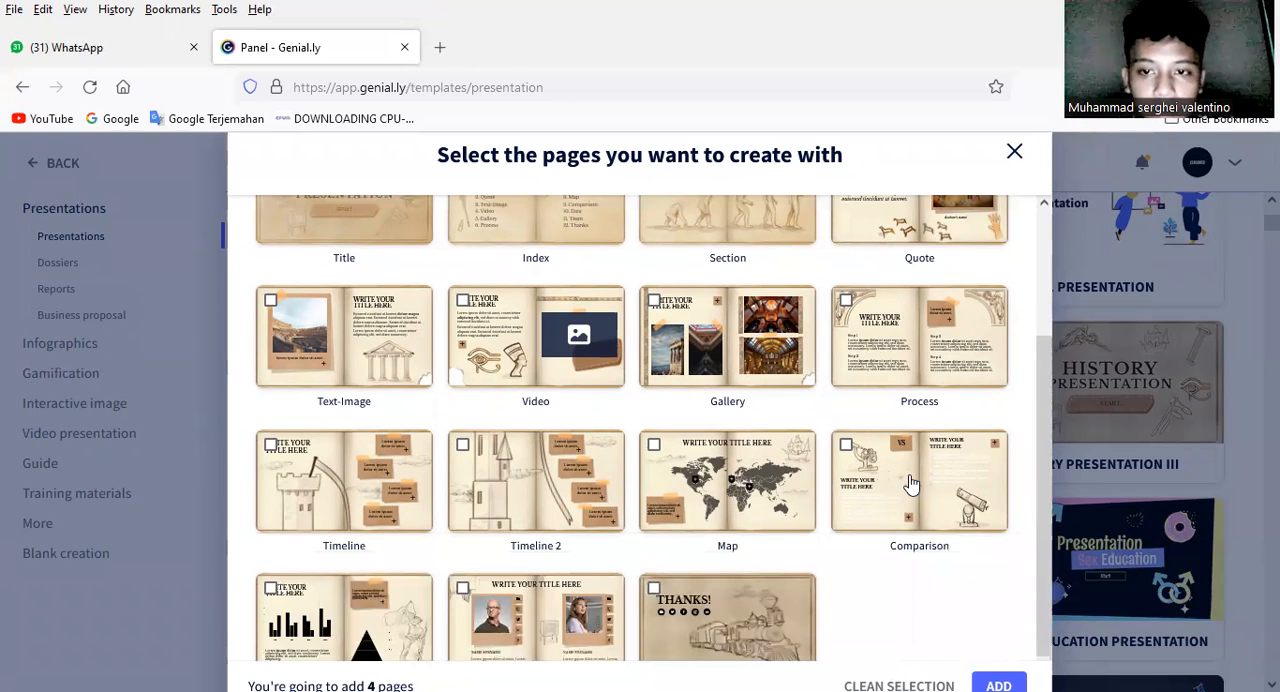
pyautogui.click(948, 342)
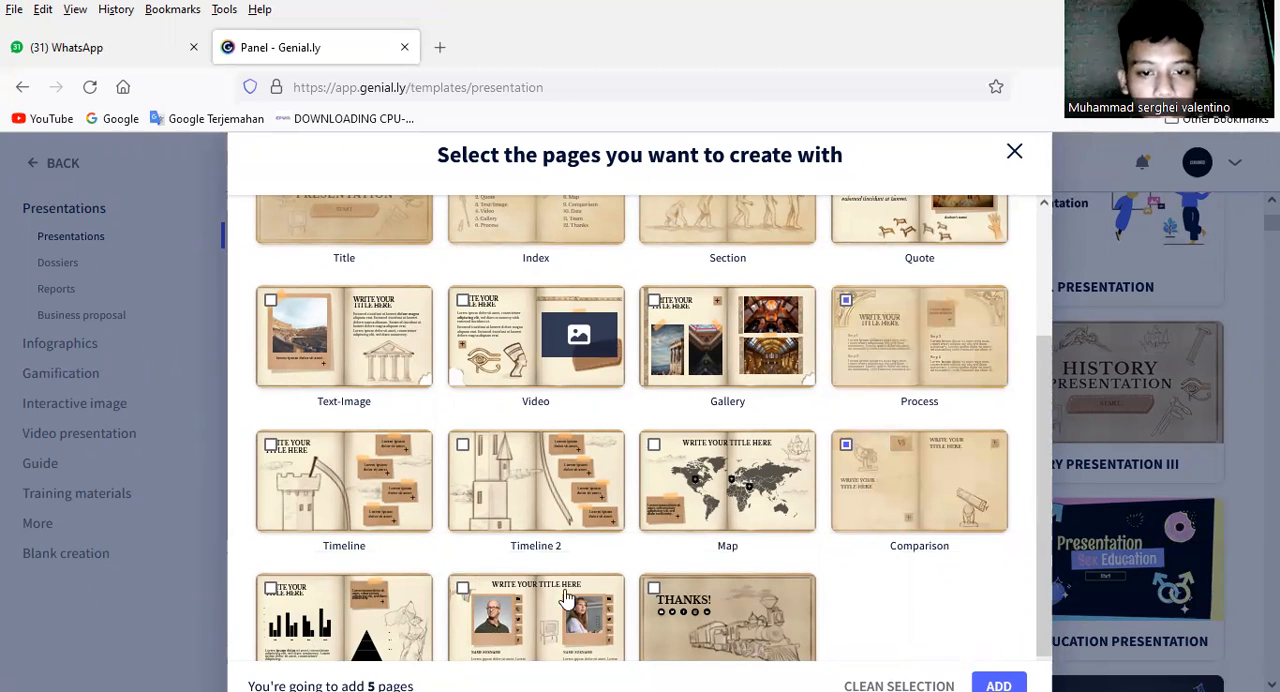
pyautogui.click(695, 605)
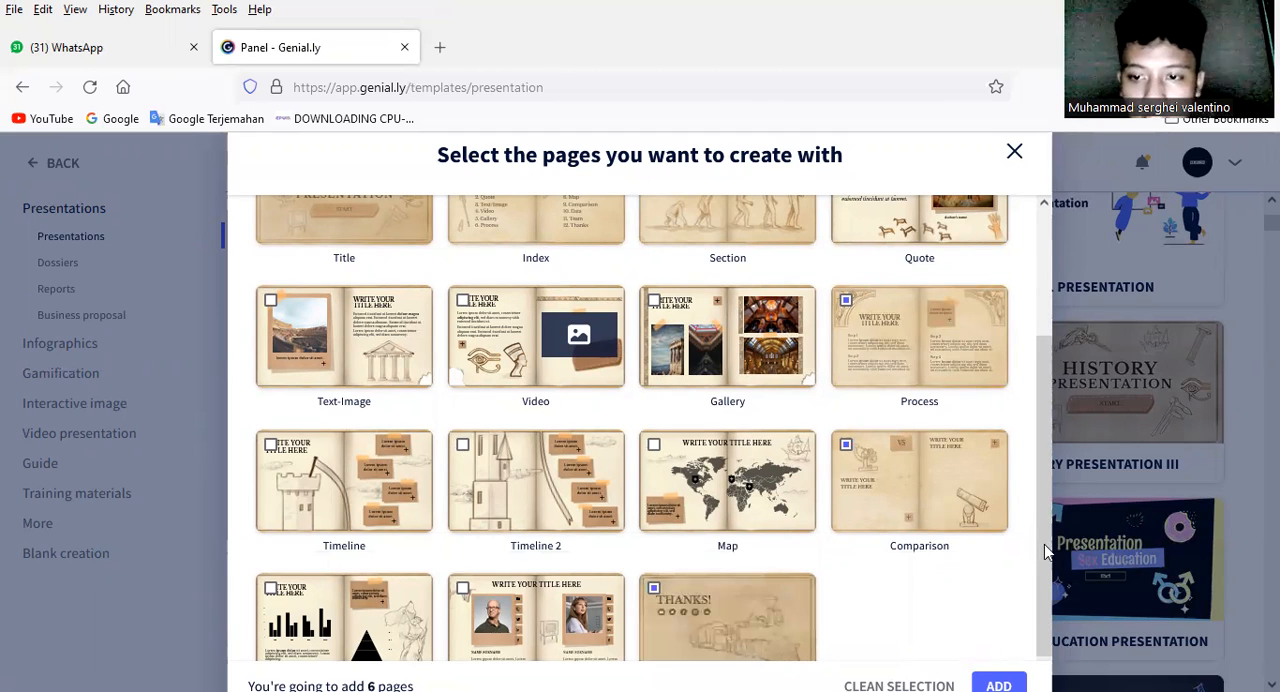
pyautogui.scroll(-1, 997, 657)
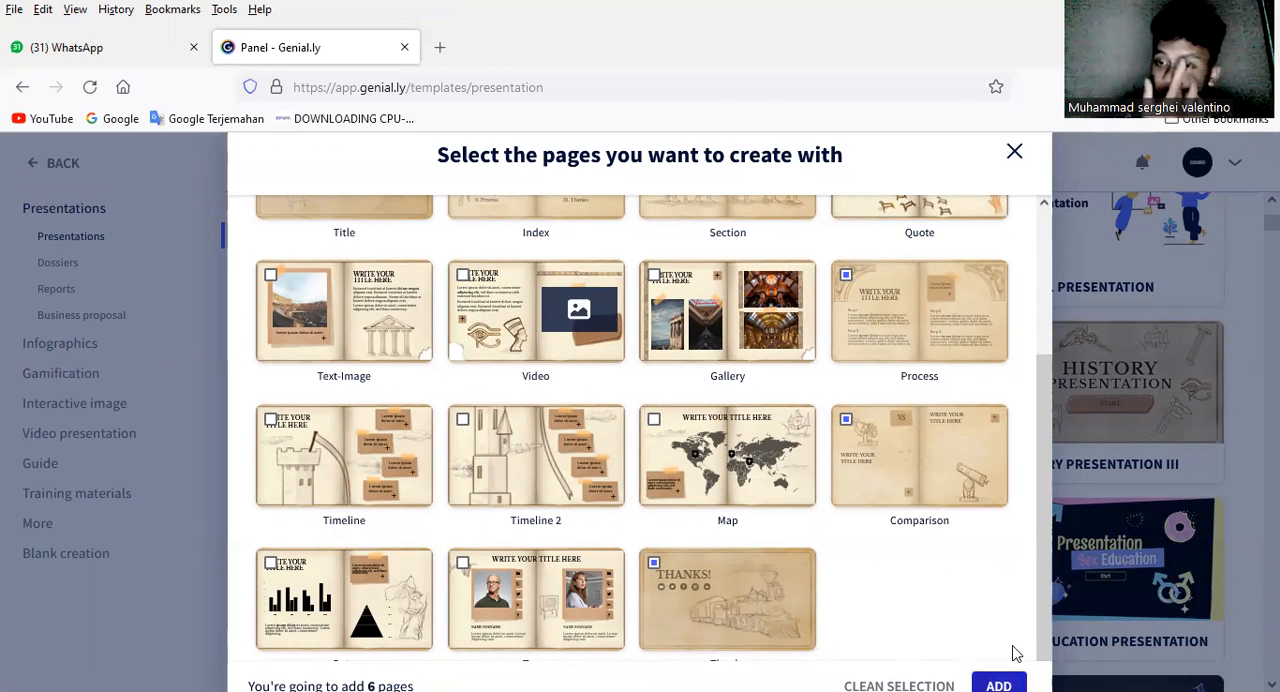
pyautogui.click(1005, 682)
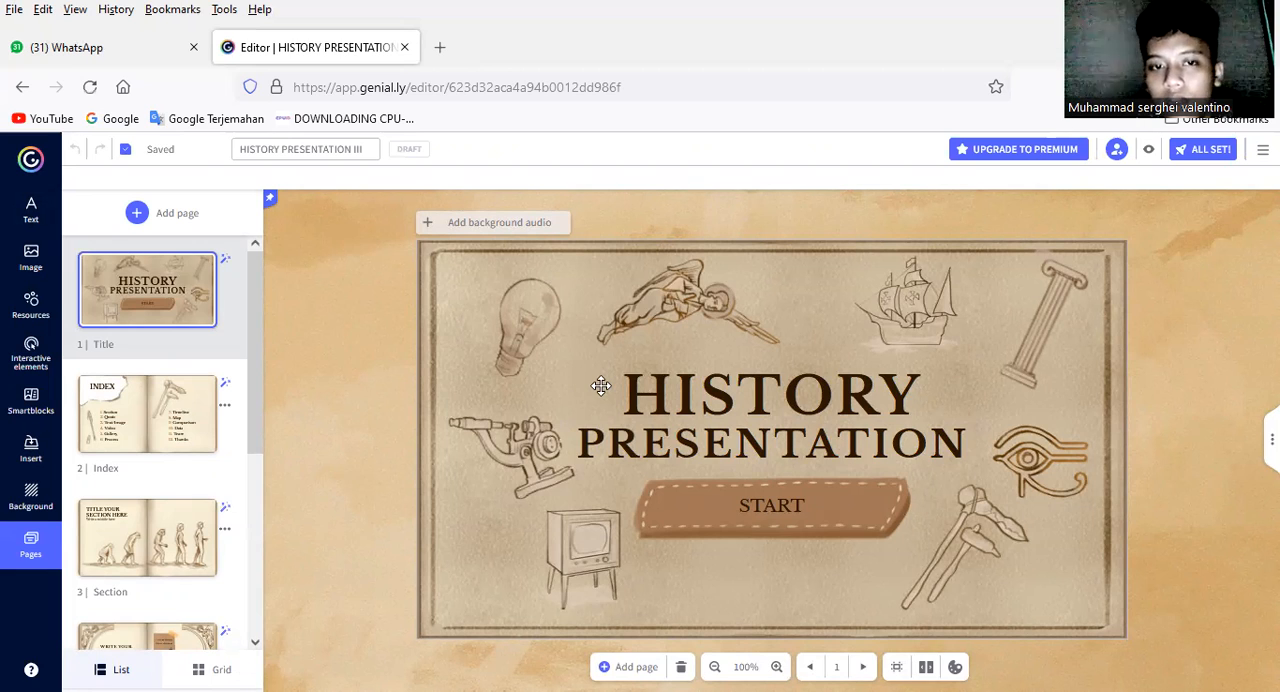
# Step: Review the new presentation's page thumbnails from Title through Thanks
pyautogui.moveTo(93, 293)
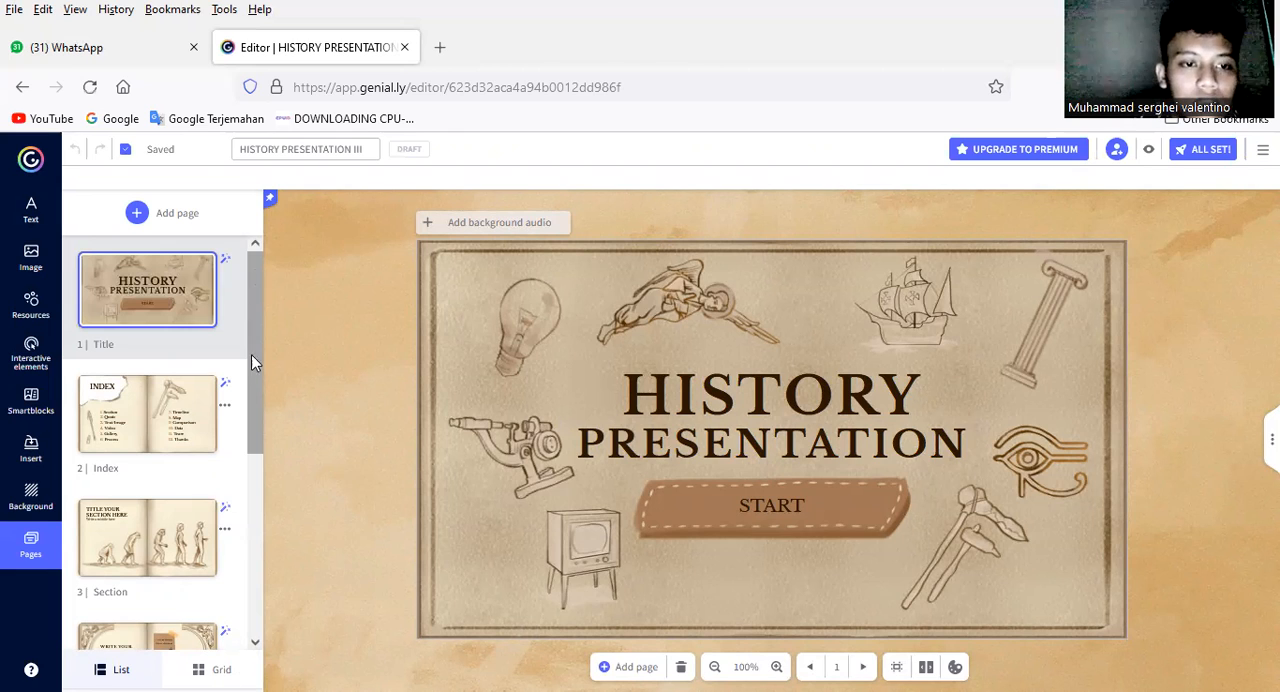
pyautogui.moveTo(251, 355); pyautogui.dragTo(257, 418)
pyautogui.scroll(2, 256, 400)
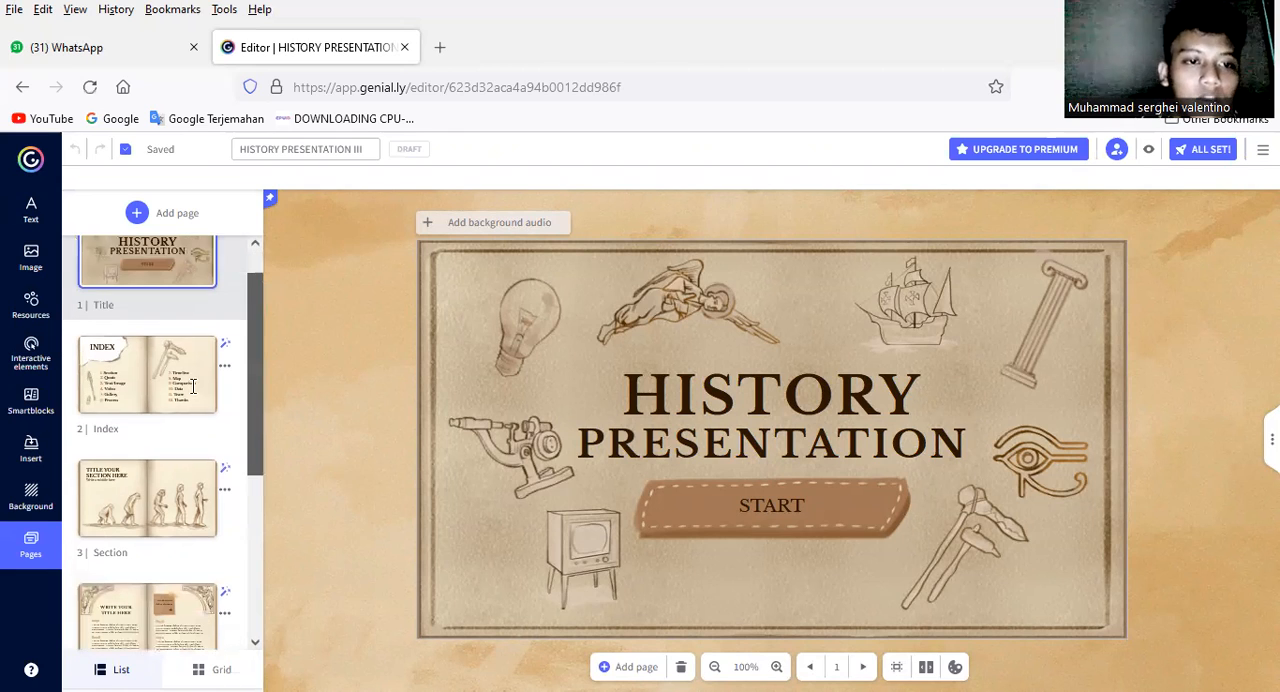
pyautogui.scroll(-5, 257, 490)
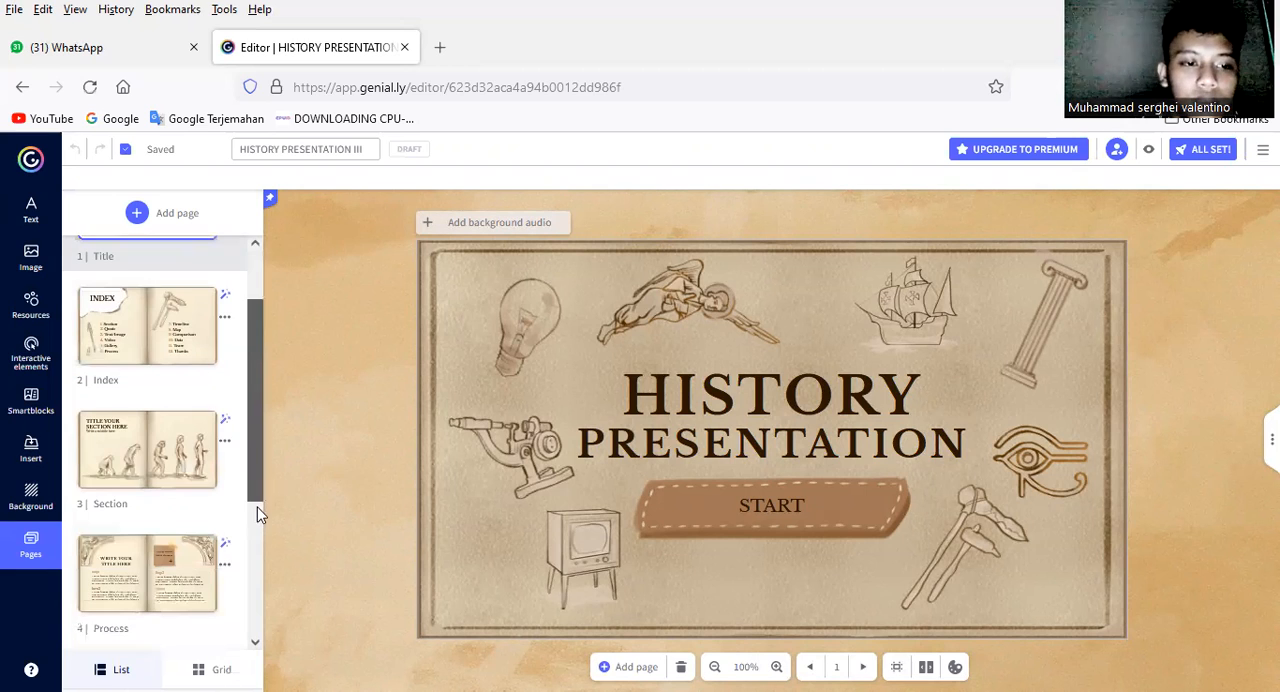
pyautogui.scroll(-1, 256, 545)
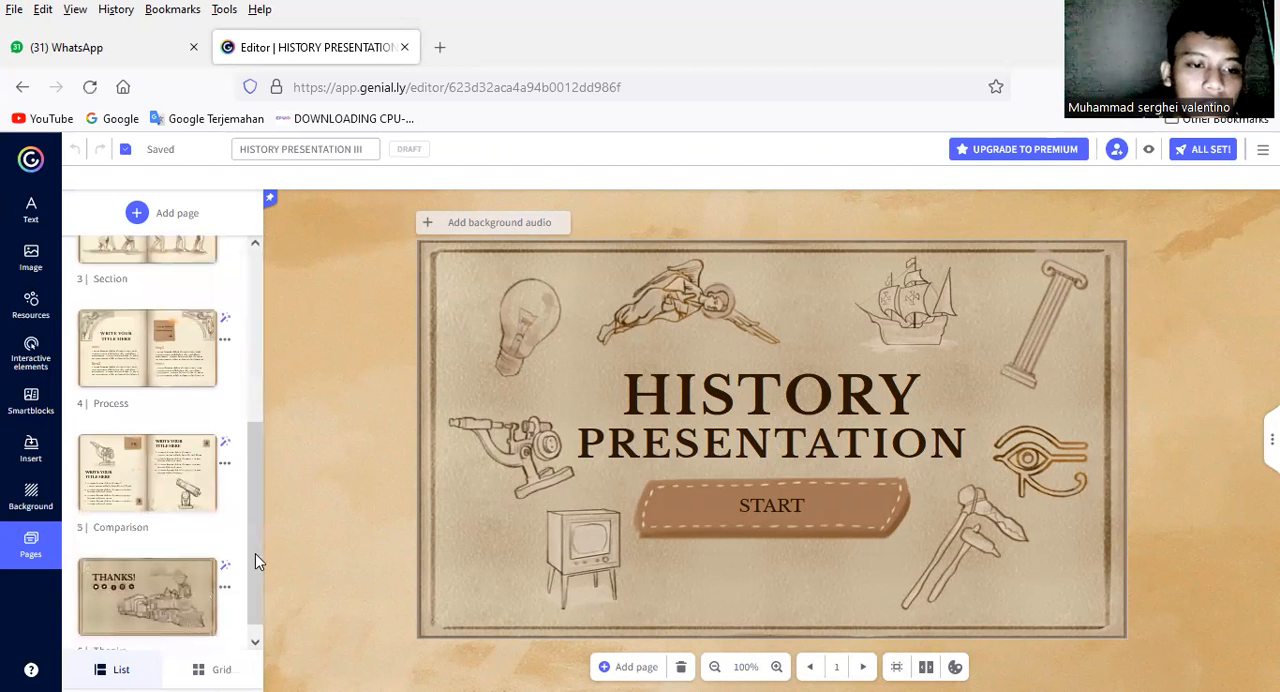
pyautogui.scroll(3, 246, 355)
pyautogui.scroll(4, 208, 332)
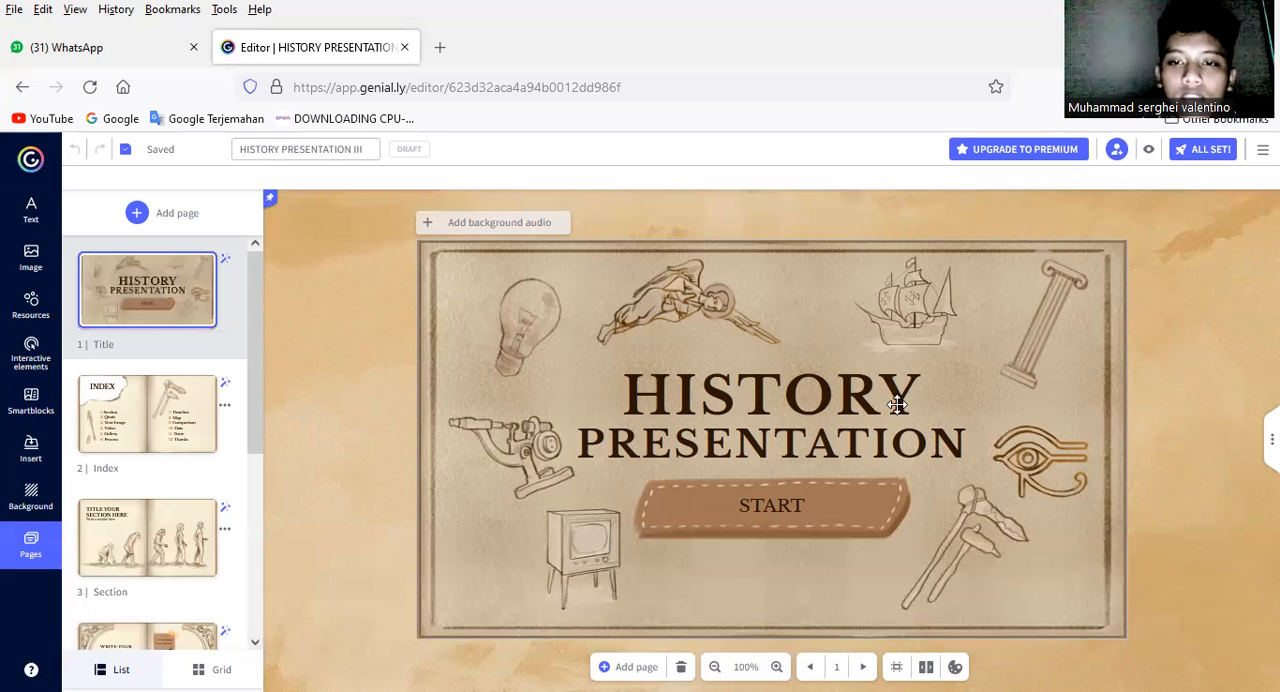
# Step: Replace the word PRESENTATION in the Title page's heading with OF ANCIENT ROME
pyautogui.click(829, 422)
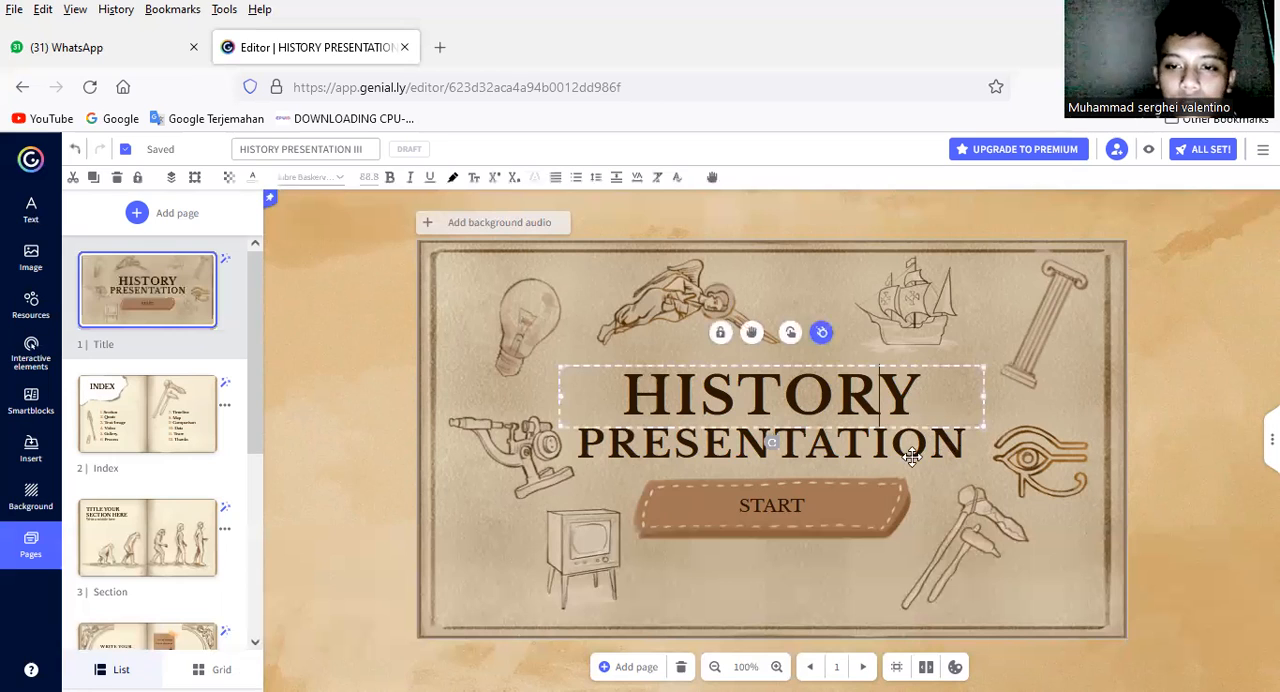
pyautogui.click(952, 453)
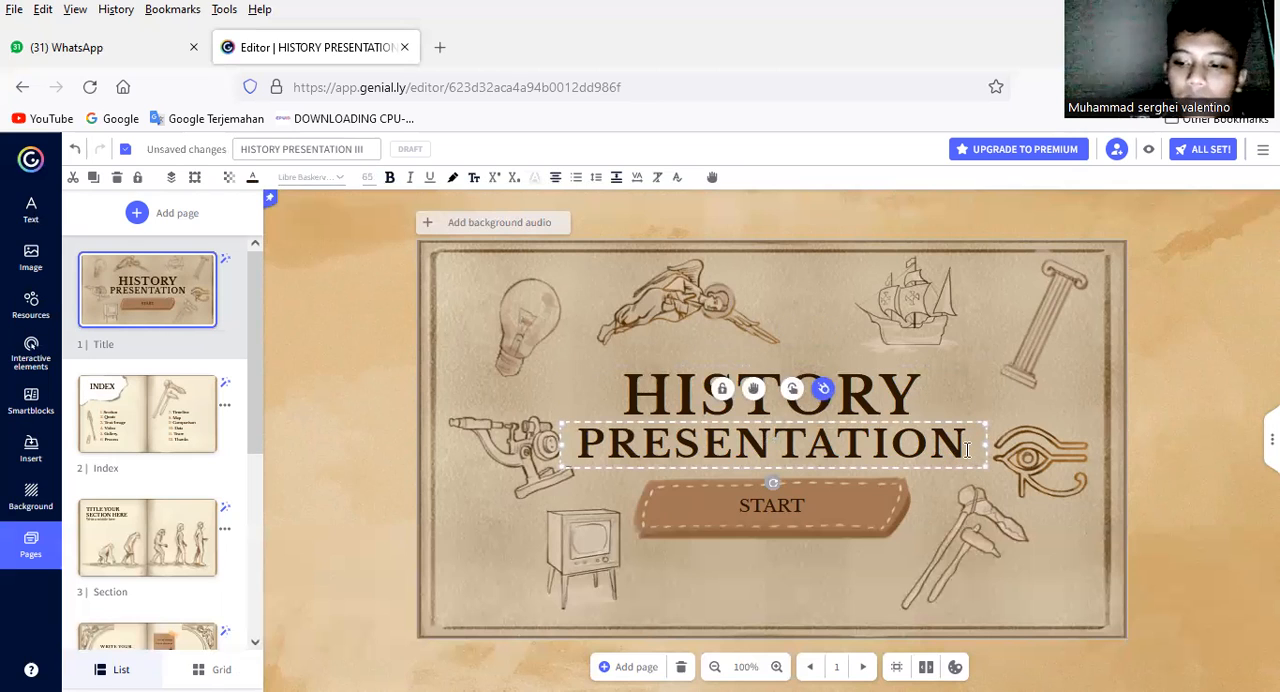
pyautogui.press('BackSpace')
pyautogui.press('BackSpace')
pyautogui.press('BackSpace')
pyautogui.press('BackSpace')
pyautogui.press('BackSpace')
pyautogui.press('BackSpace')
pyautogui.press('BackSpace')
pyautogui.press('BackSpace')
pyautogui.press('BackSpace')
pyautogui.press('BackSpace')
pyautogui.press('BackSpace')
pyautogui.press('BackSpace')
pyautogui.write('OF')
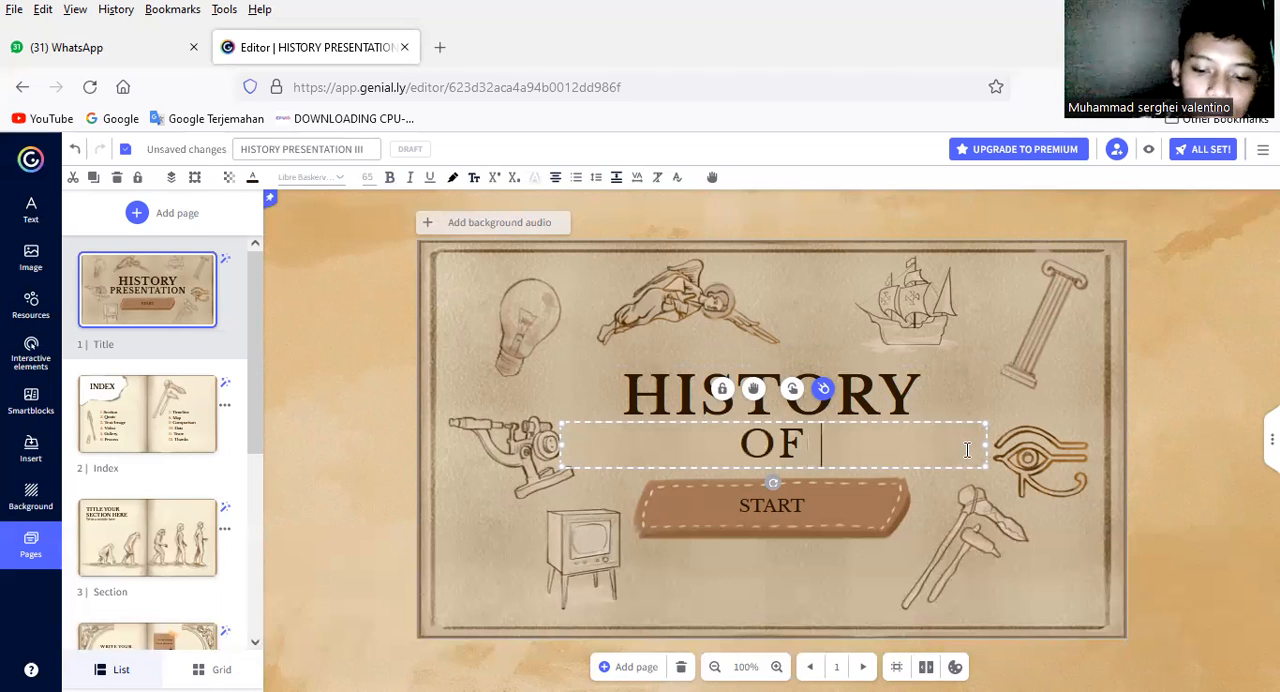
pyautogui.write(' ANC')
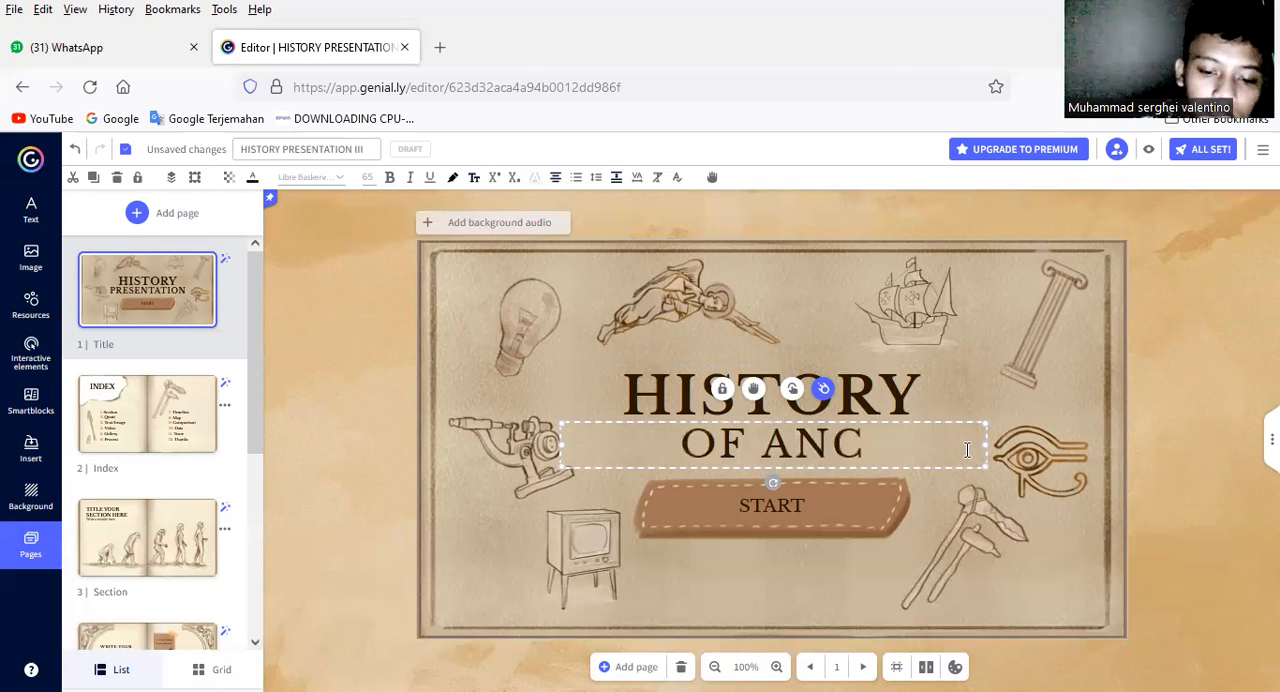
pyautogui.write('IENT')
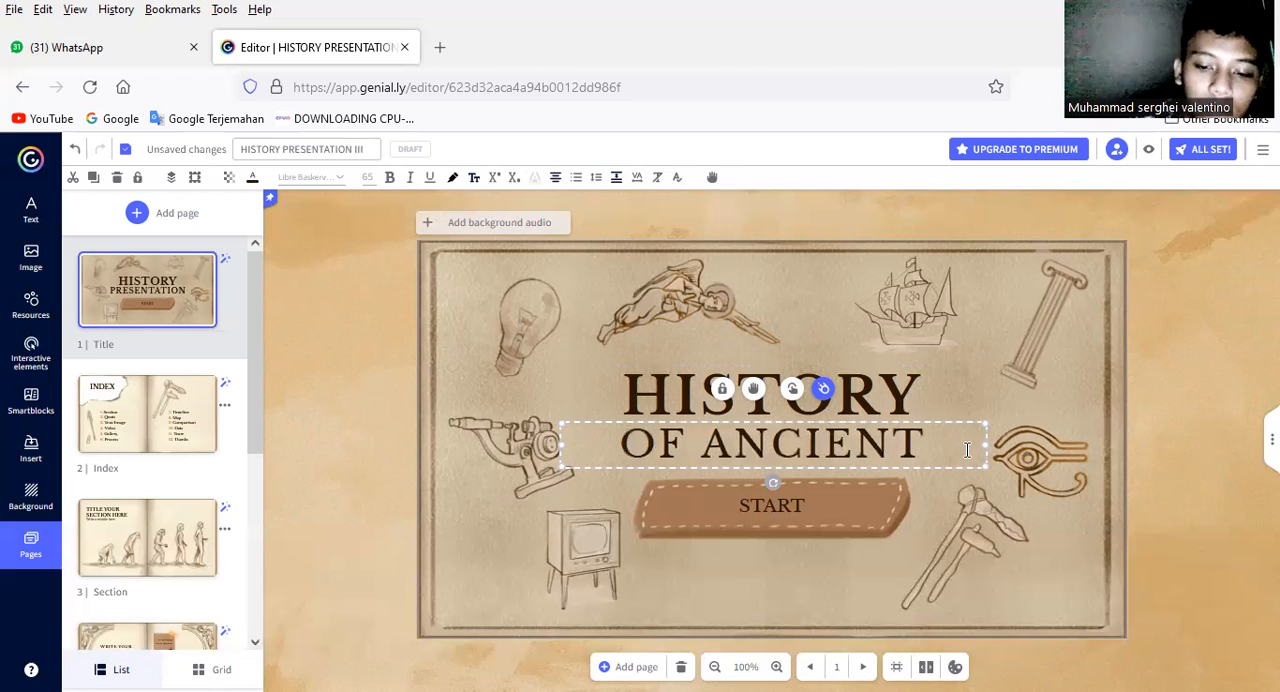
pyautogui.write(' R')
pyautogui.write('I')
pyautogui.write('V')
pyautogui.press('BackSpace')
pyautogui.press('BackSpace')
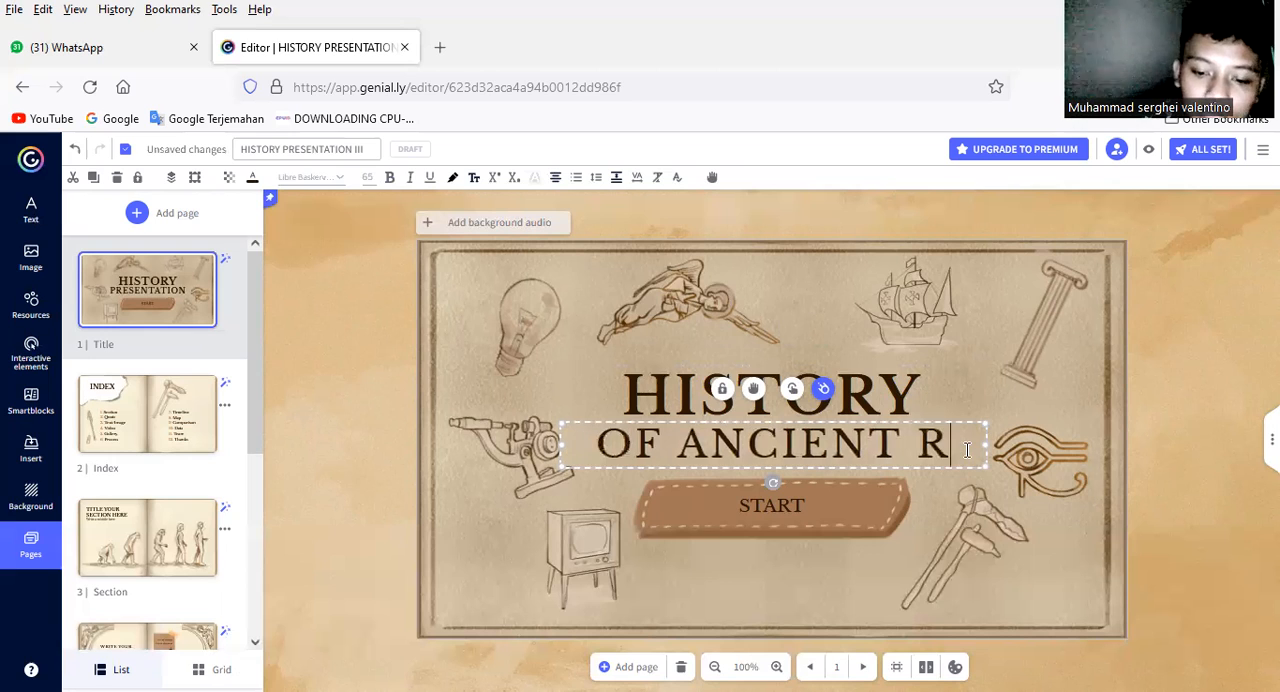
pyautogui.write('OME')
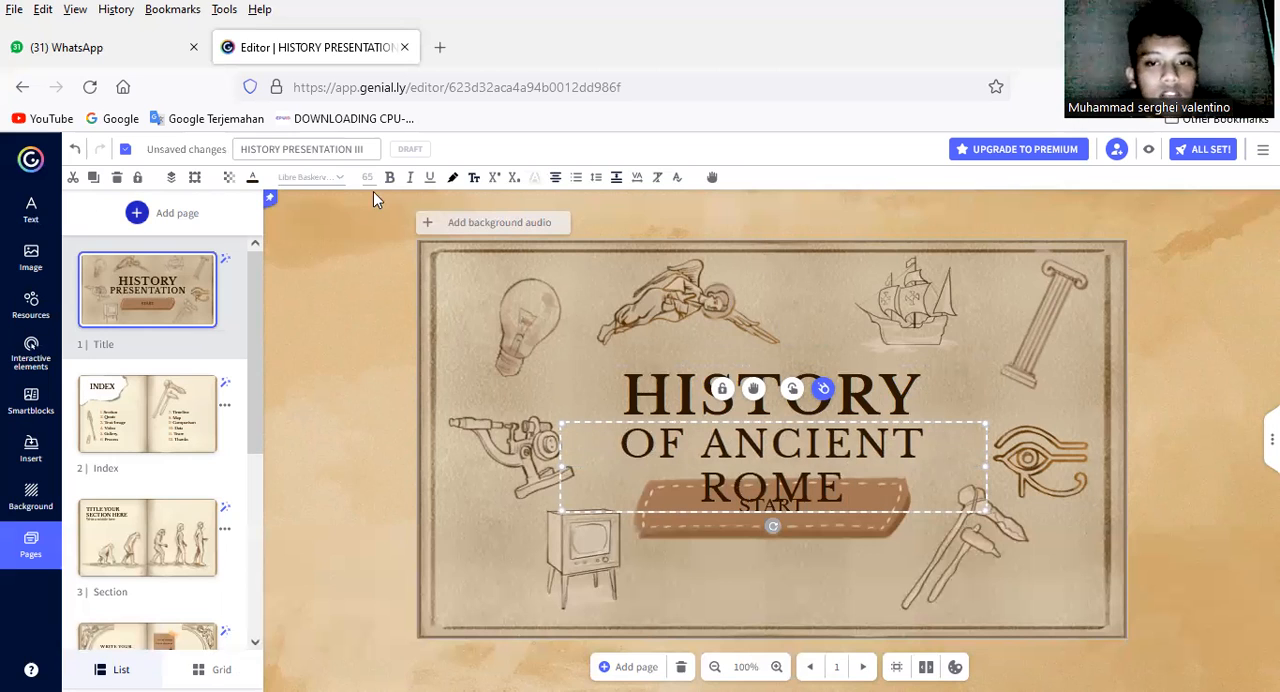
# Step: Move the HISTORY and OF ANCIENT ROME texts up, clear of the START button, and enlarge the lower text very slightly
pyautogui.click(38, 214)
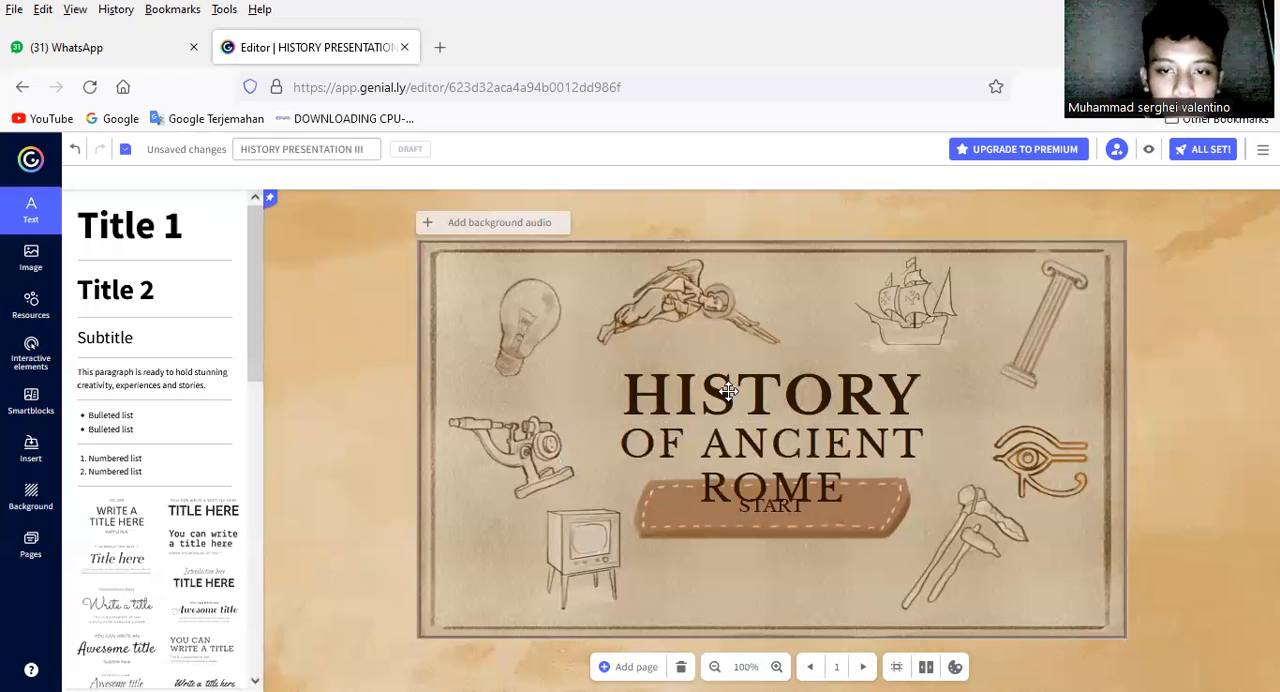
pyautogui.moveTo(729, 372); pyautogui.dragTo(740, 334)
pyautogui.moveTo(735, 449); pyautogui.dragTo(763, 405)
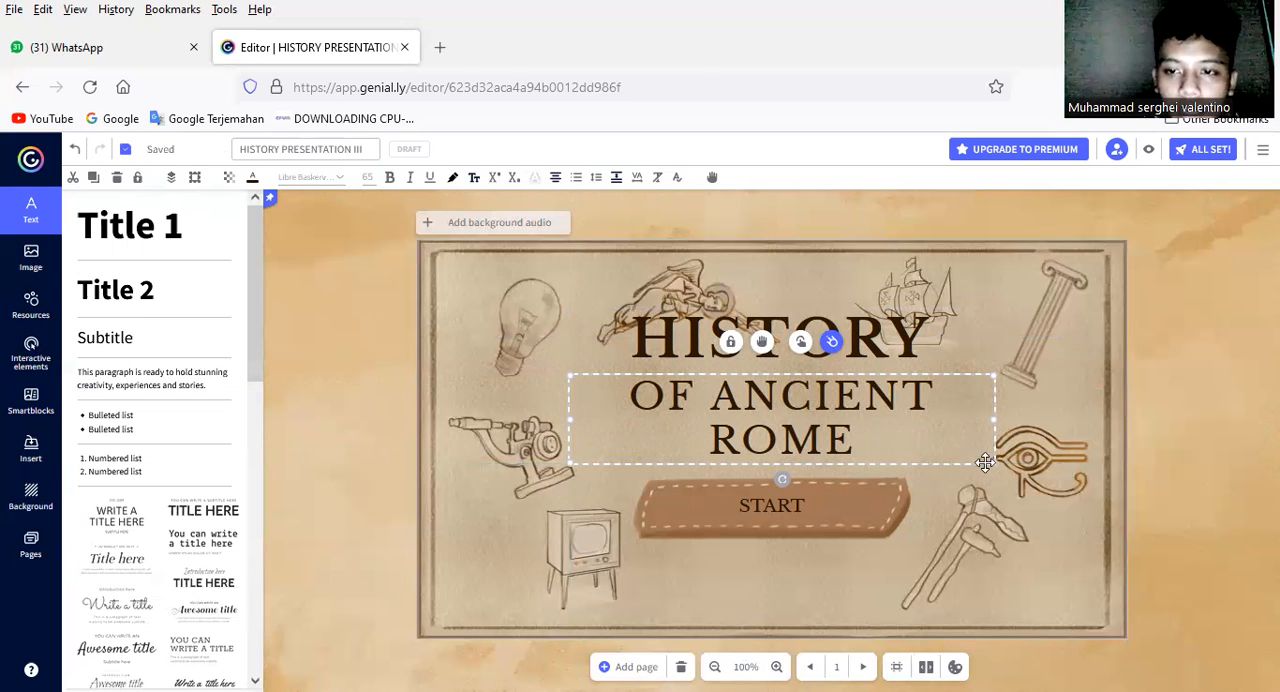
pyautogui.moveTo(966, 442); pyautogui.dragTo(1003, 457)
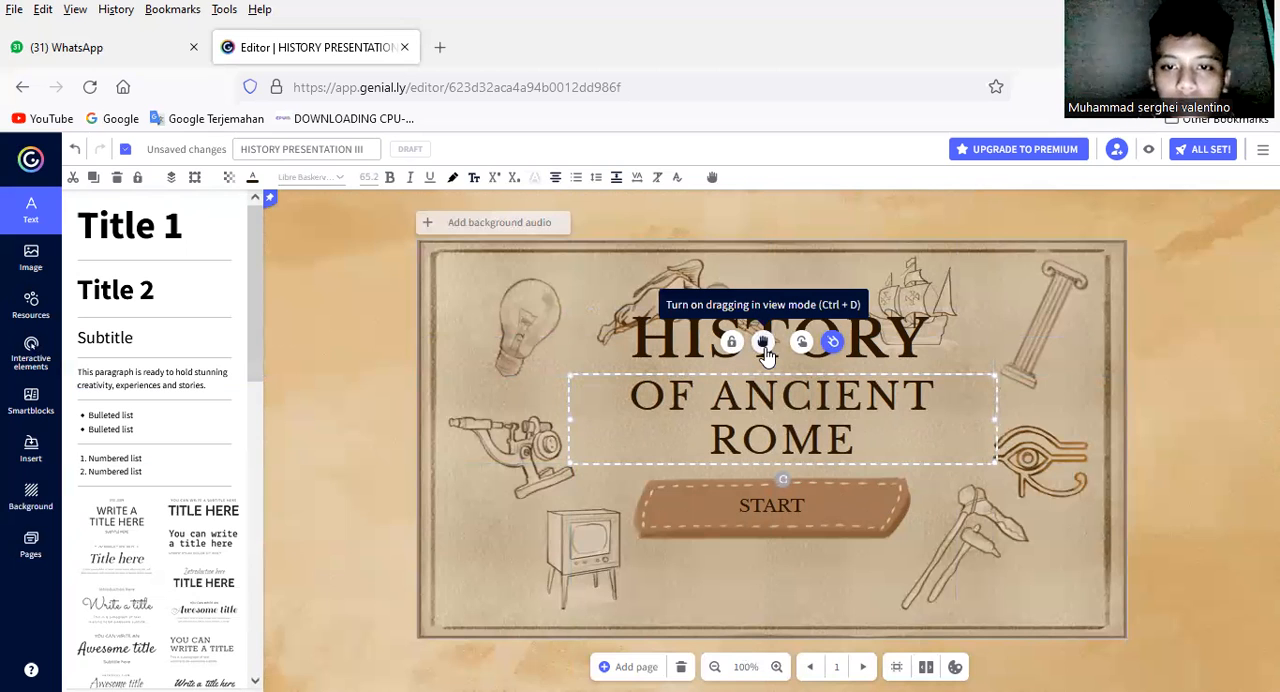
# Step: Try view-mode dragging on the OF ANCIENT ROME text, turn it off again, and look at the available interactivity types
pyautogui.click(763, 345)
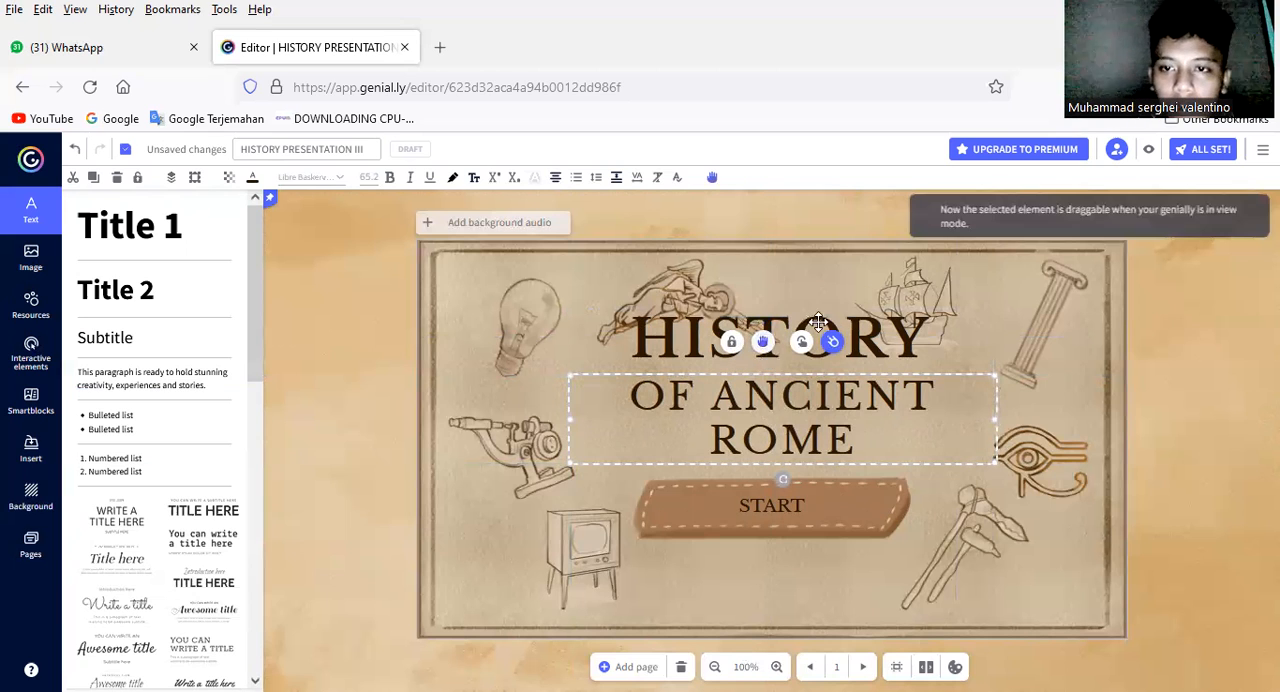
pyautogui.click(763, 345)
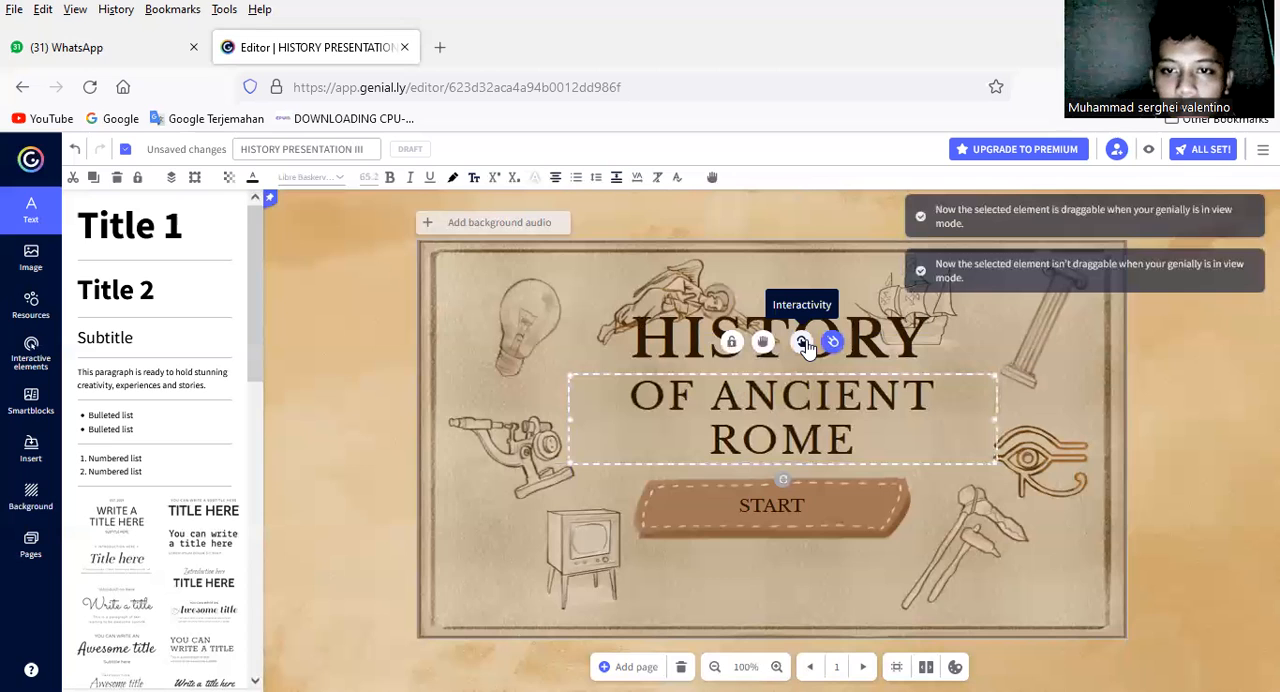
pyautogui.click(803, 344)
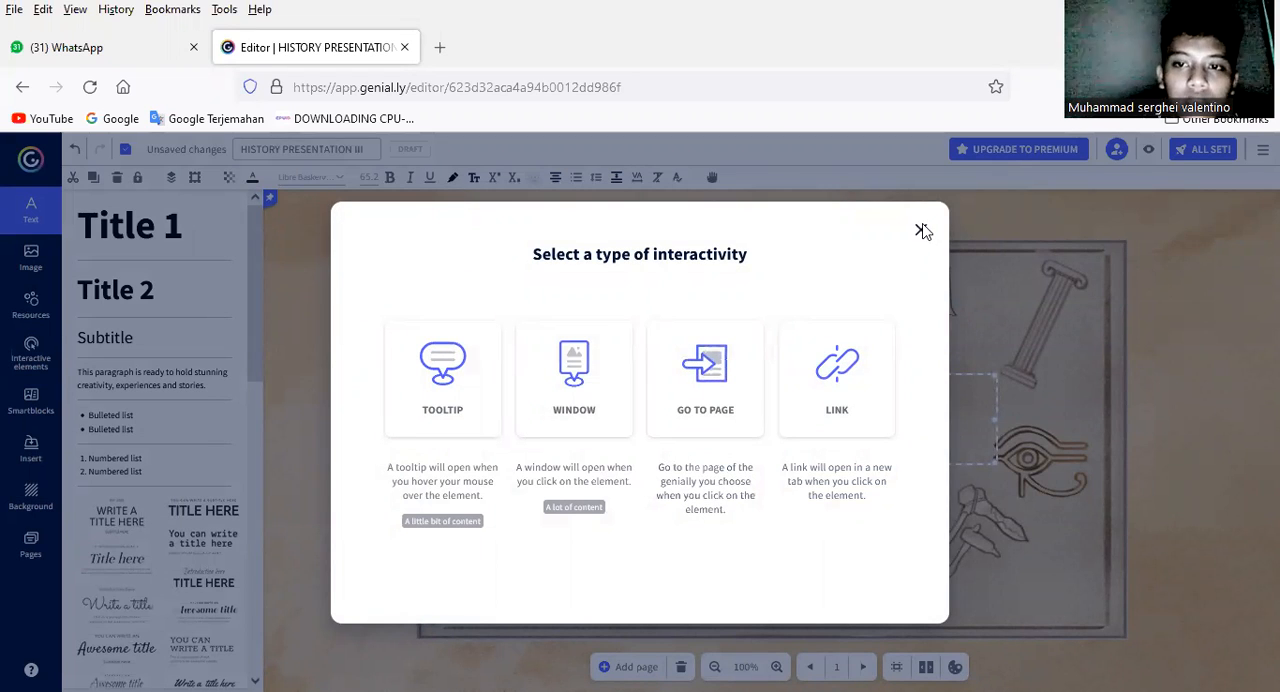
pyautogui.click(297, 417)
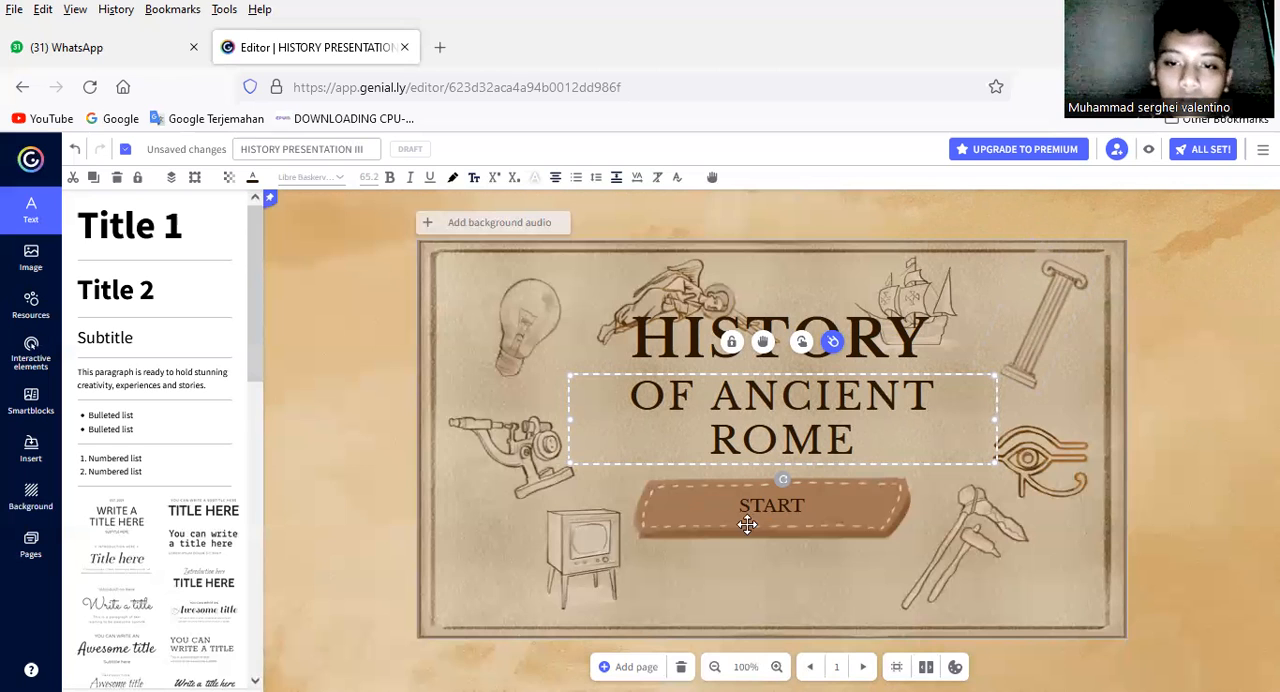
# Step: Examine the animation and interactivity settings of the START text on the Title page
pyautogui.click(806, 500)
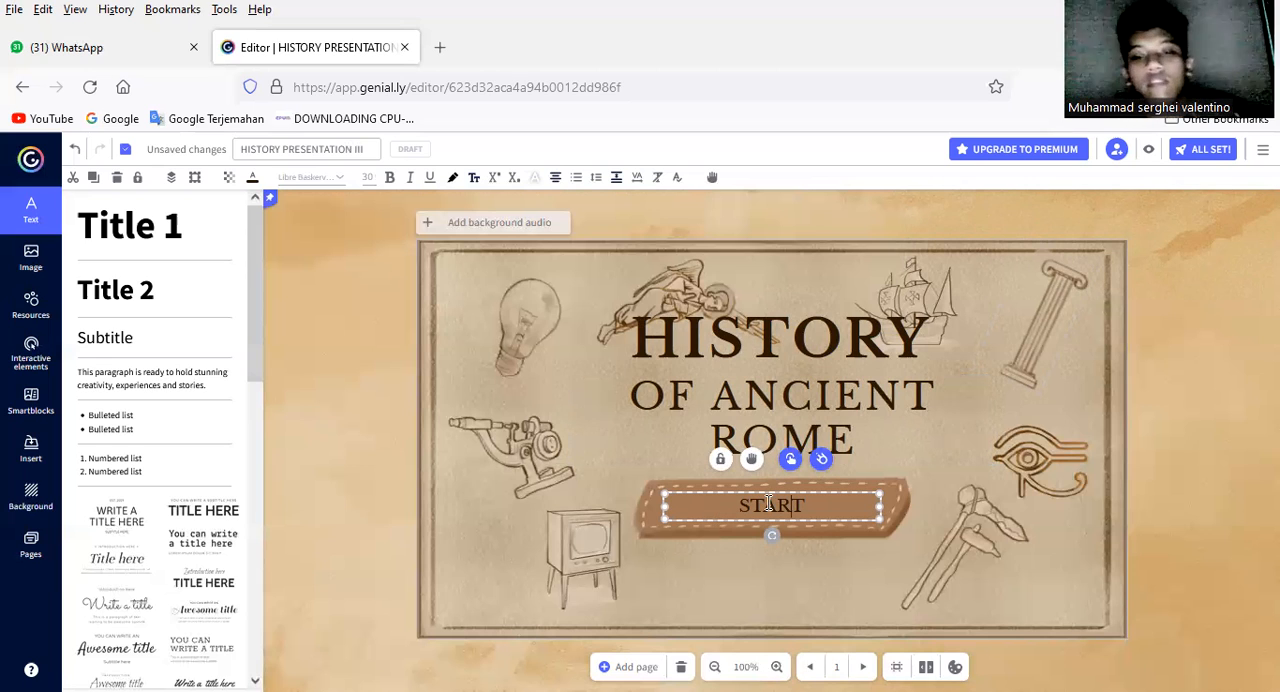
pyautogui.click(821, 462)
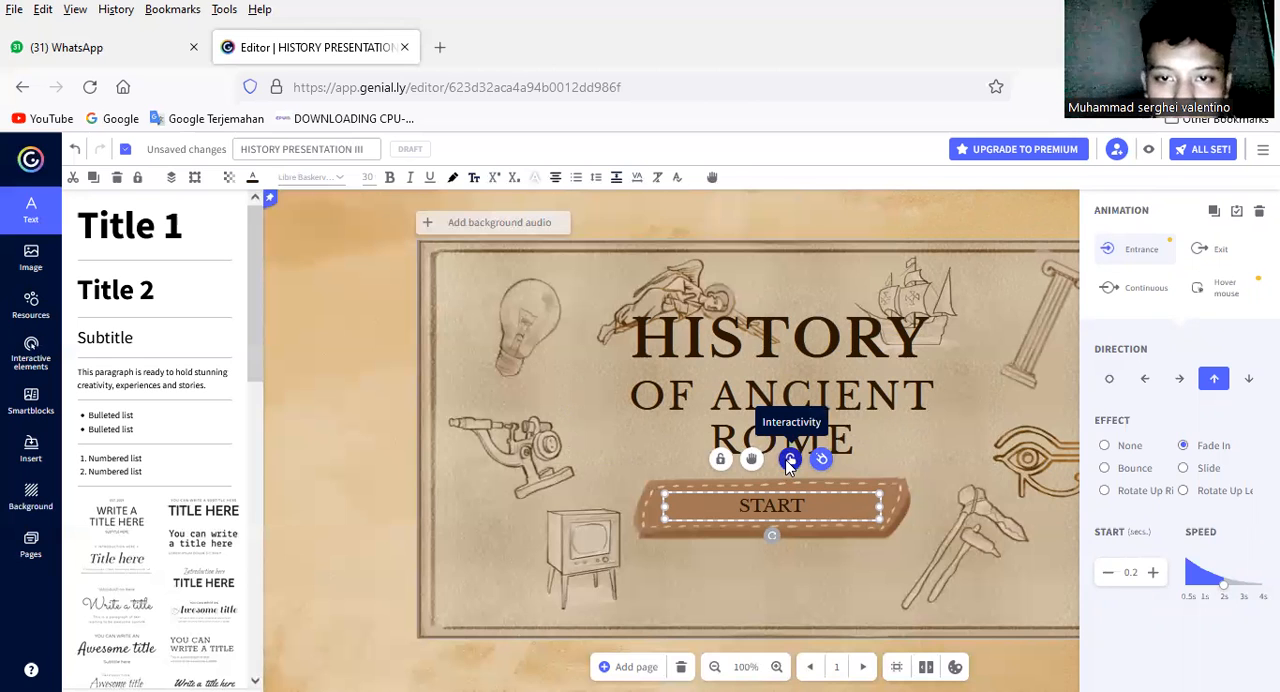
pyautogui.click(789, 460)
pyautogui.click(777, 322)
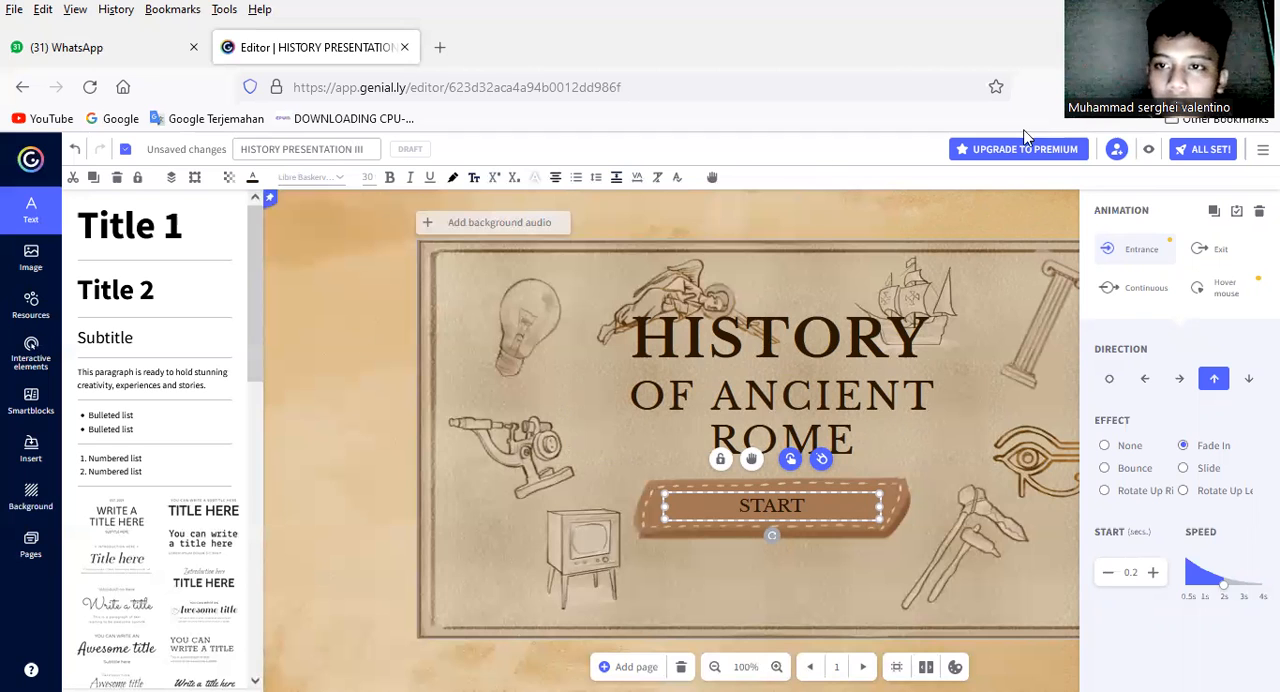
# Step: Preview the presentation, follow the START button to the Index page, and return to editing
pyautogui.click(1149, 150)
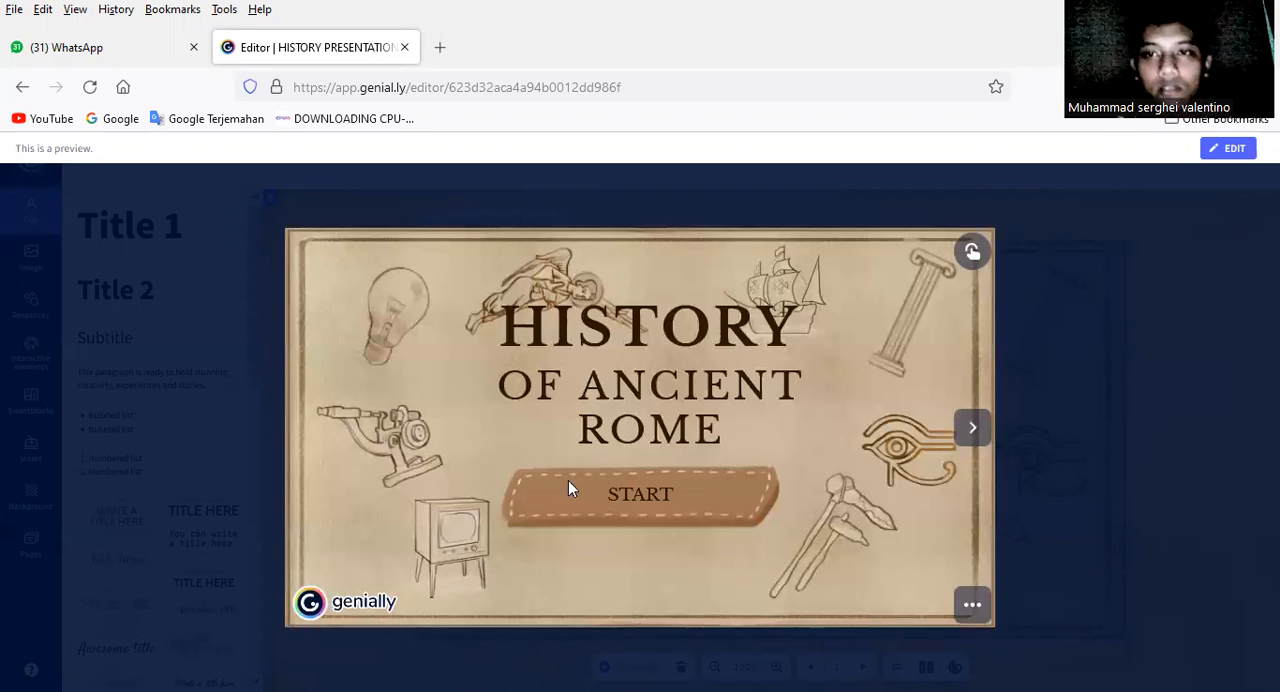
pyautogui.click(638, 498)
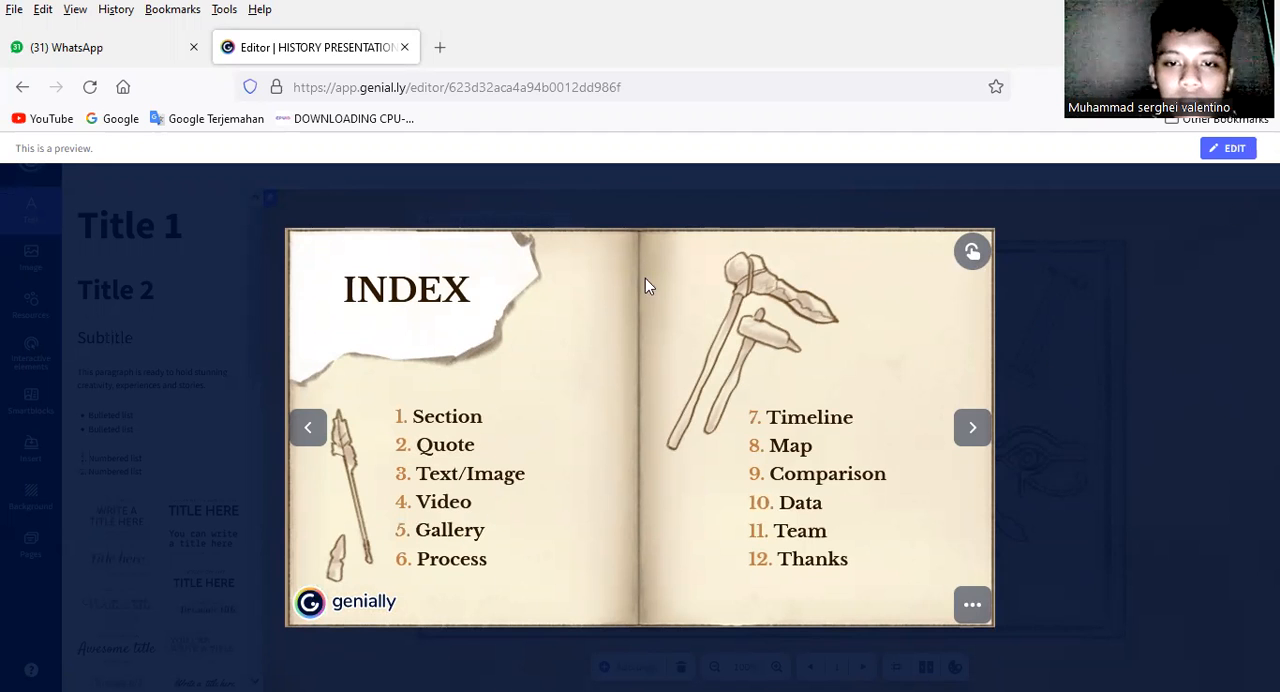
pyautogui.press('Escape')
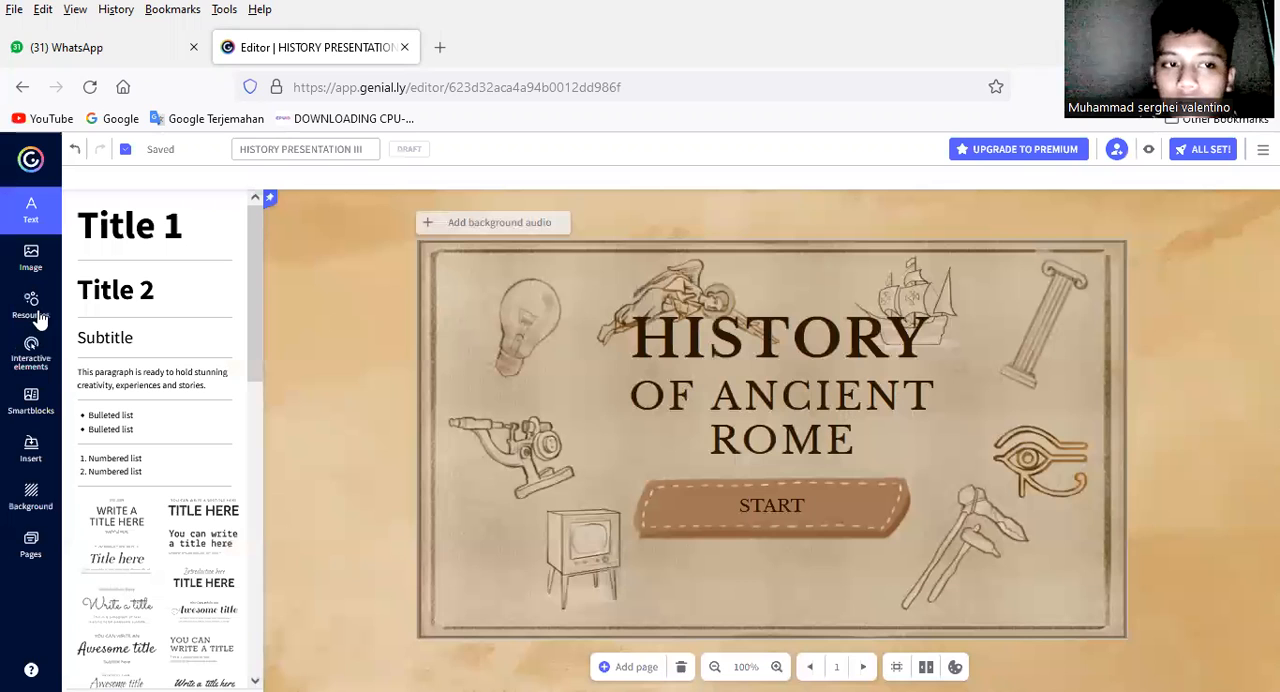
# Step: Open the Index page for editing
pyautogui.click(36, 268)
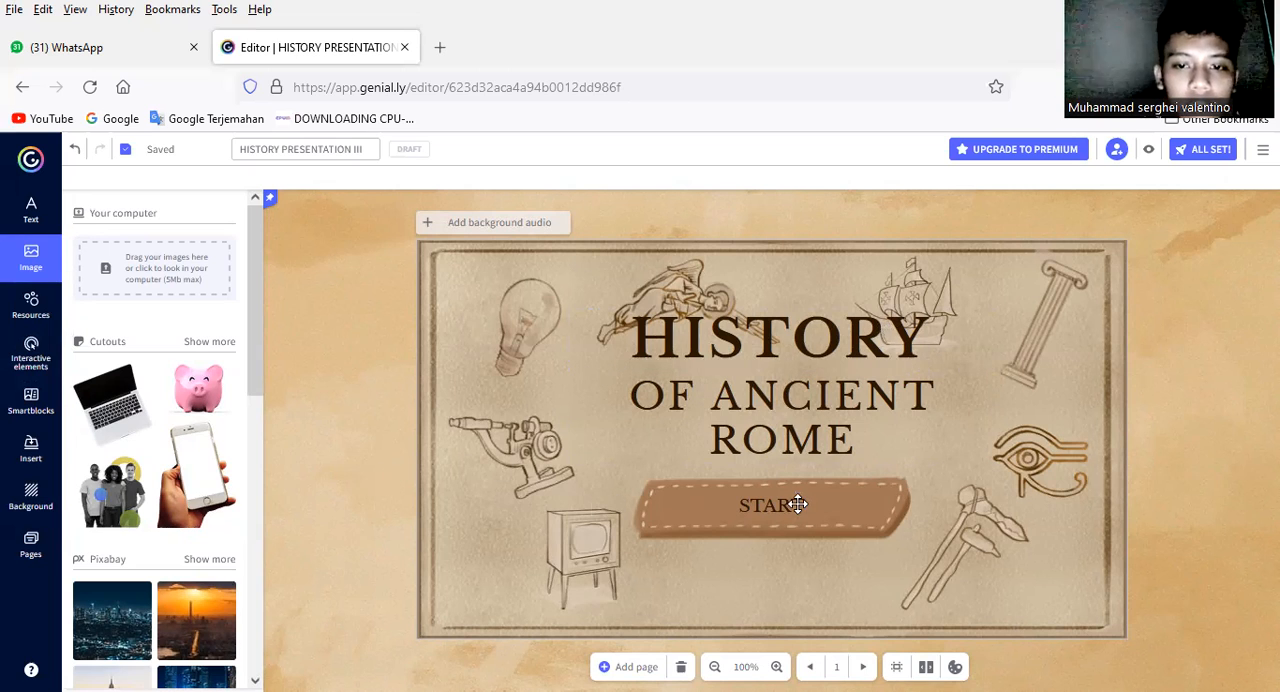
pyautogui.click(33, 208)
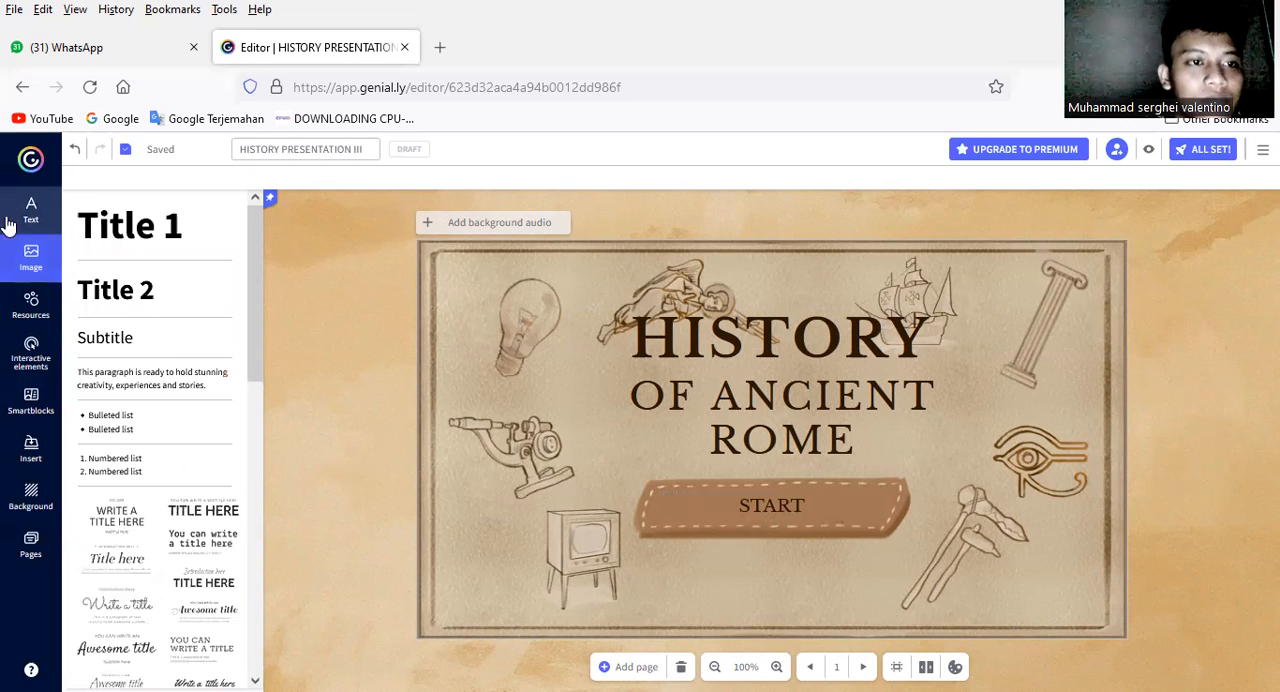
pyautogui.click(30, 540)
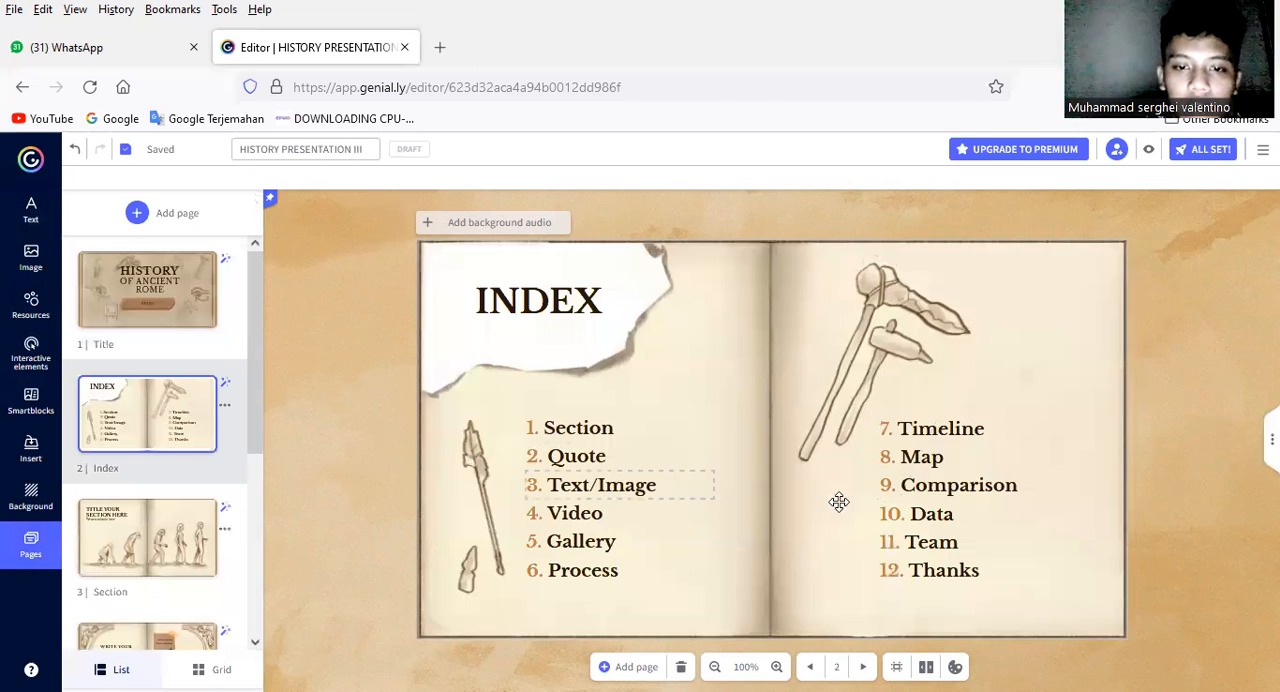
# Step: Try deleting index entries 7 to 11 together with the axe drawing on the Index page
pyautogui.click(971, 563)
pyautogui.click(844, 540)
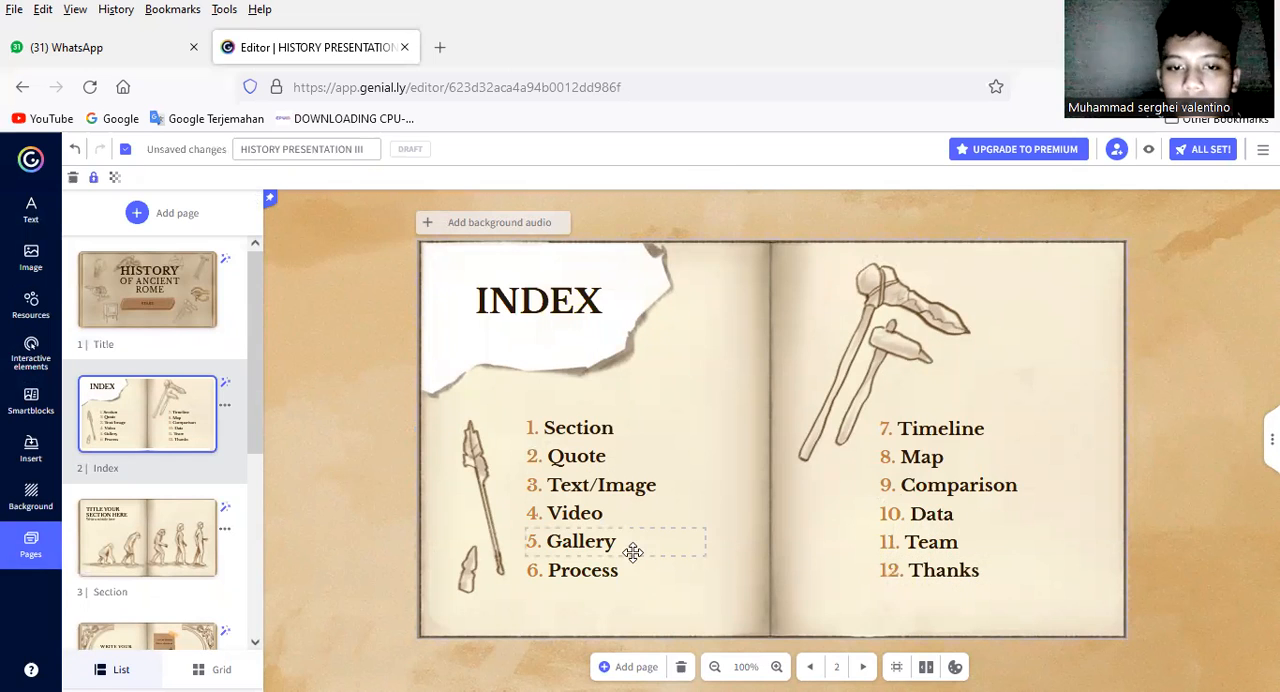
pyautogui.moveTo(1054, 540); pyautogui.dragTo(898, 441)
pyautogui.press('Delete')
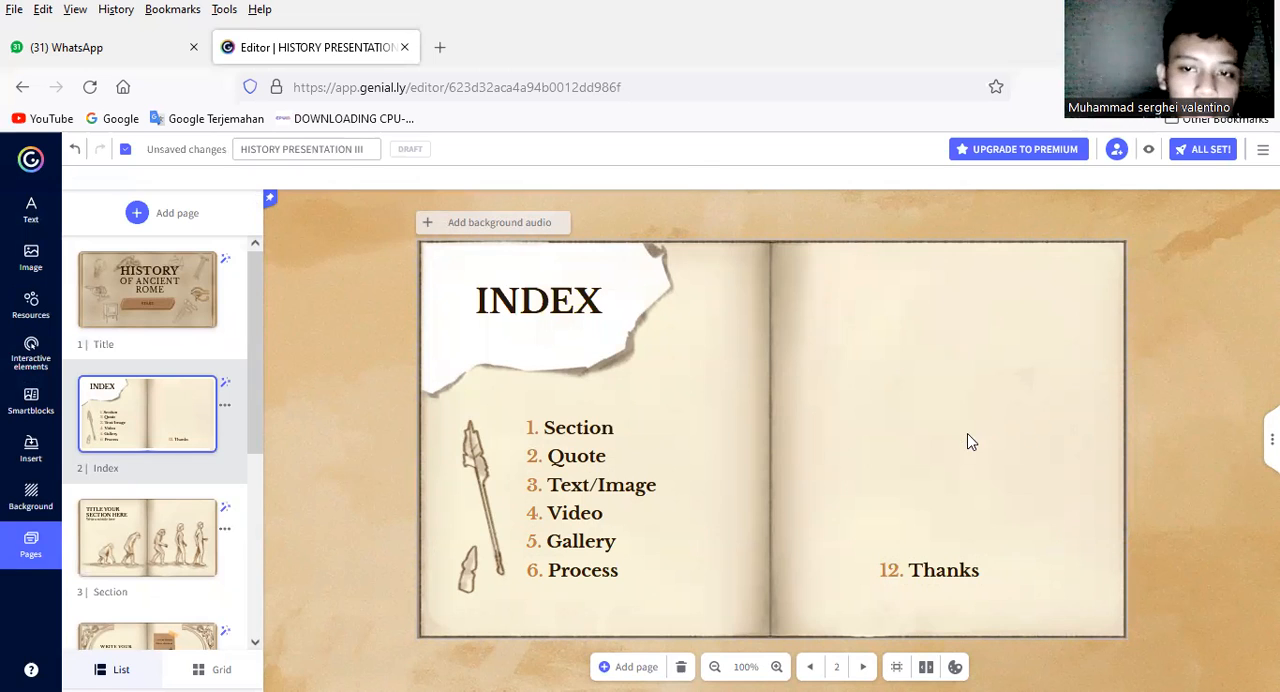
# Step: Delete the spear drawing, decline deleting the whole page, and undo the recent deletions on the Index page
pyautogui.click(480, 471)
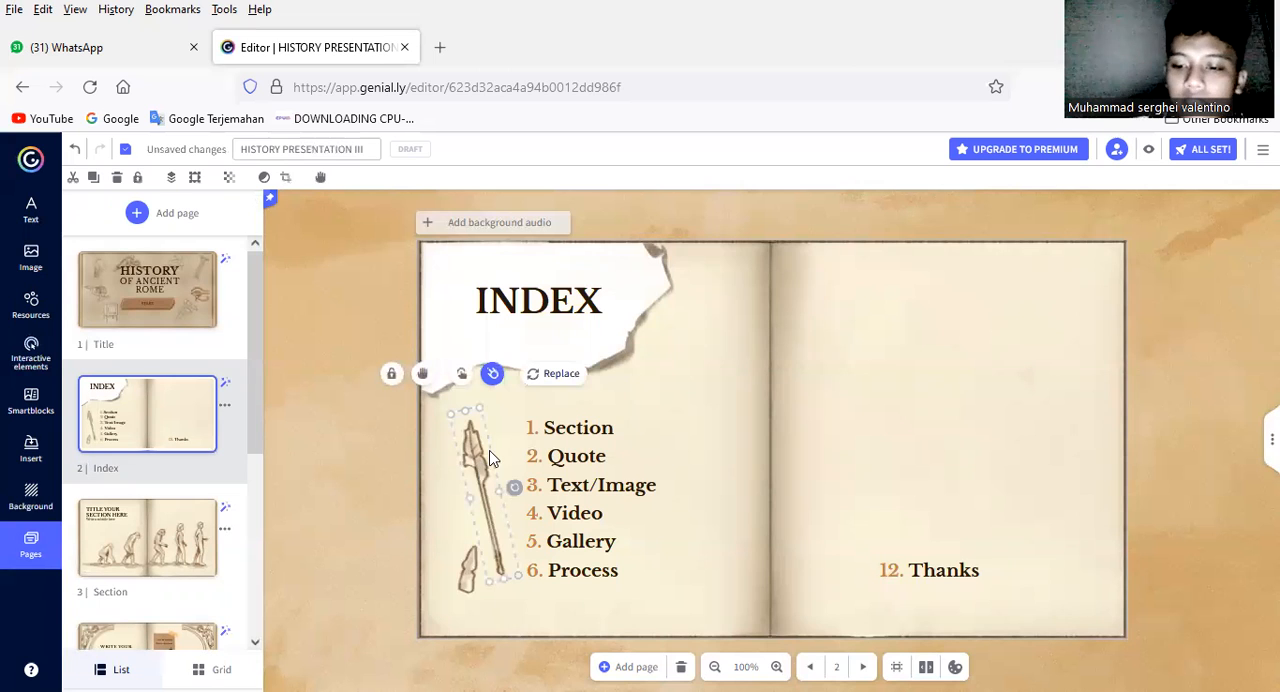
pyautogui.press('Delete')
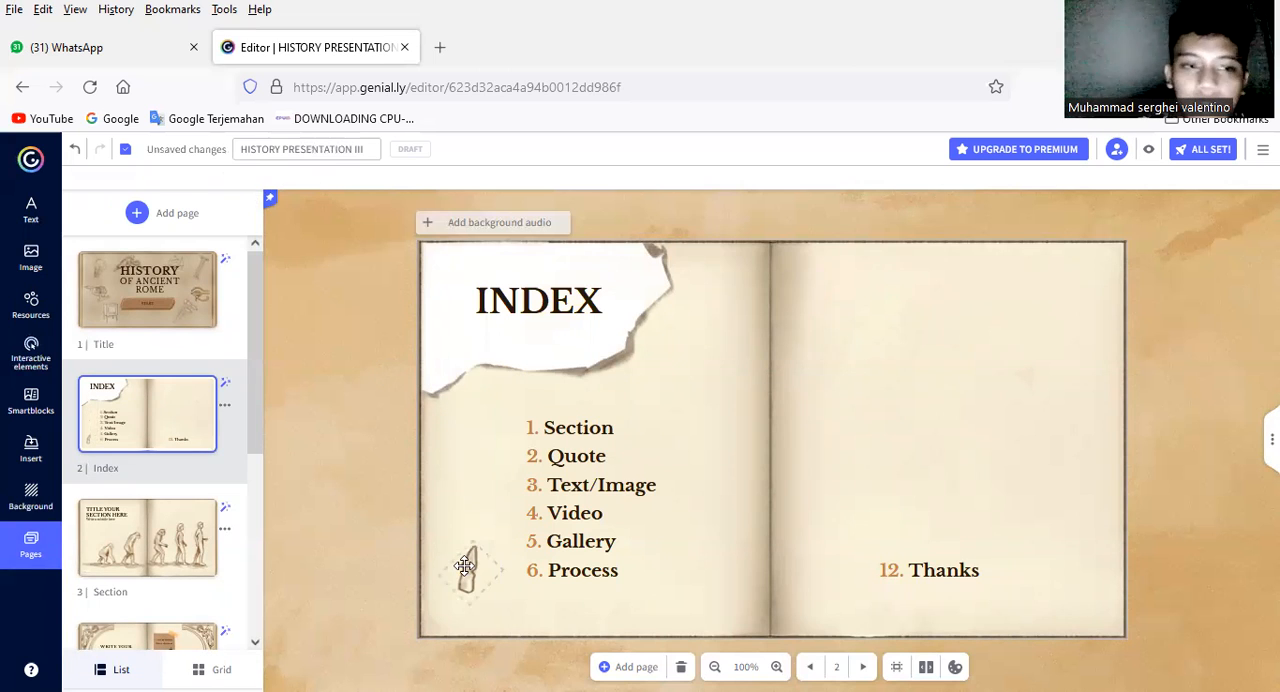
pyautogui.press('Delete')
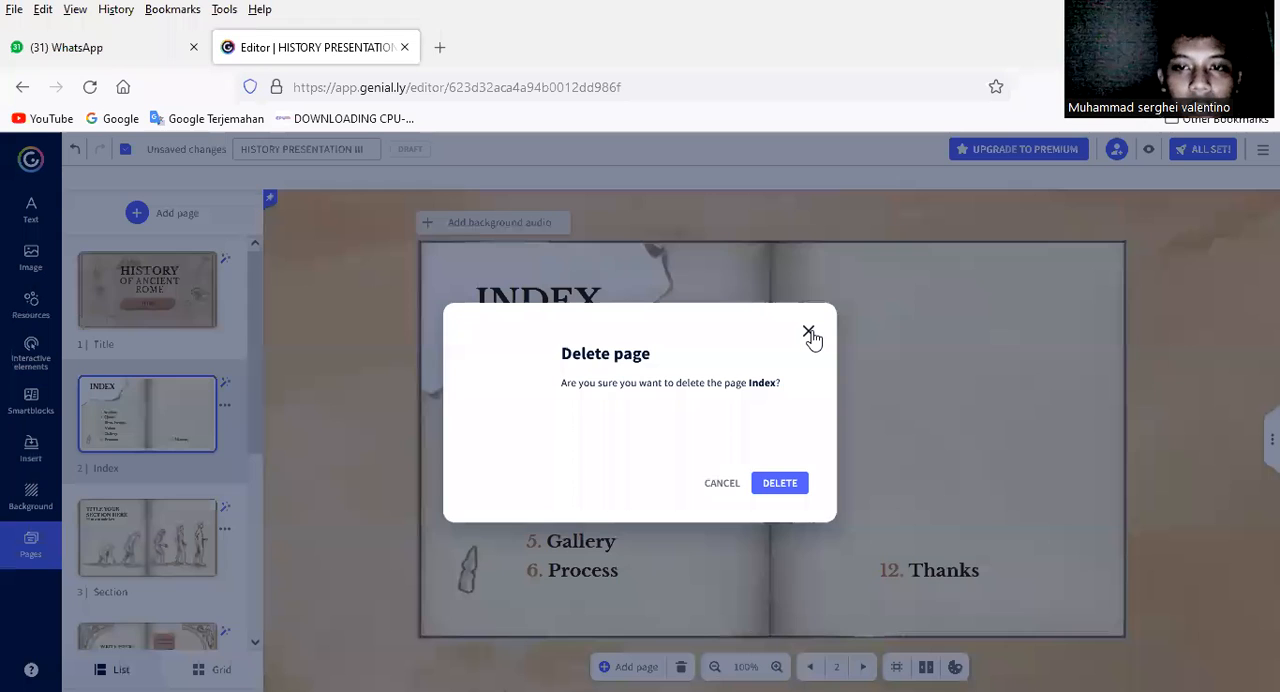
pyautogui.click(809, 332)
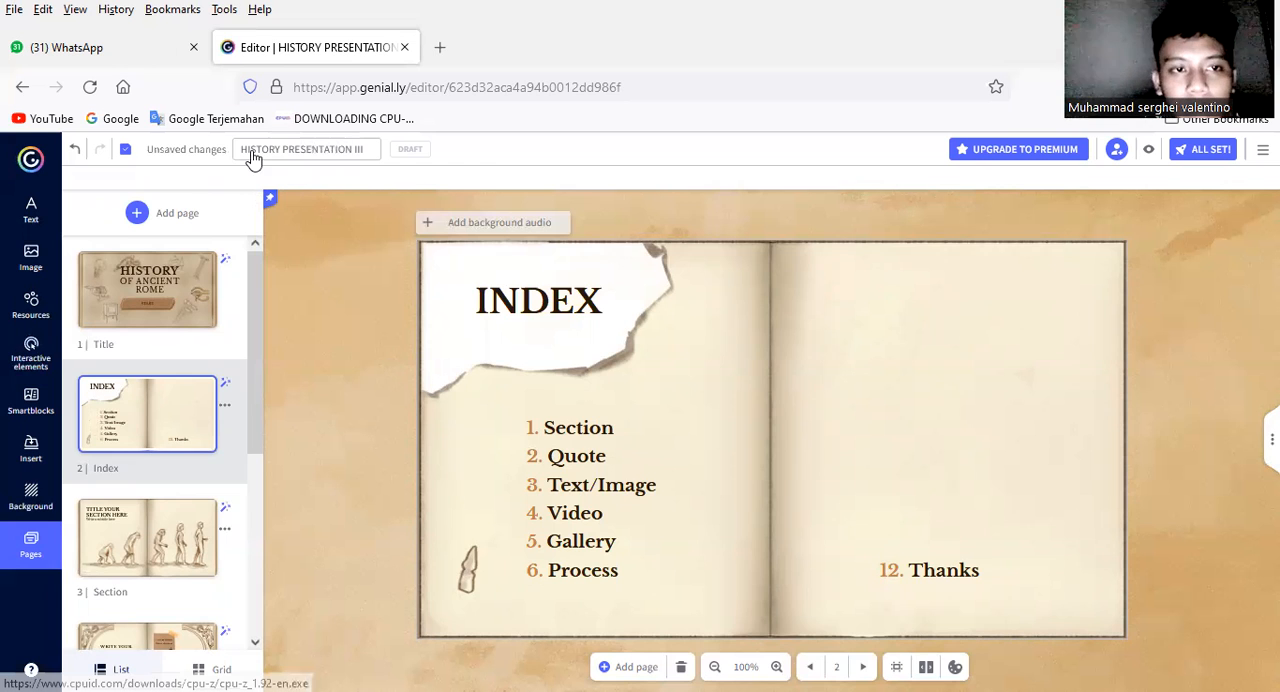
pyautogui.click(78, 152)
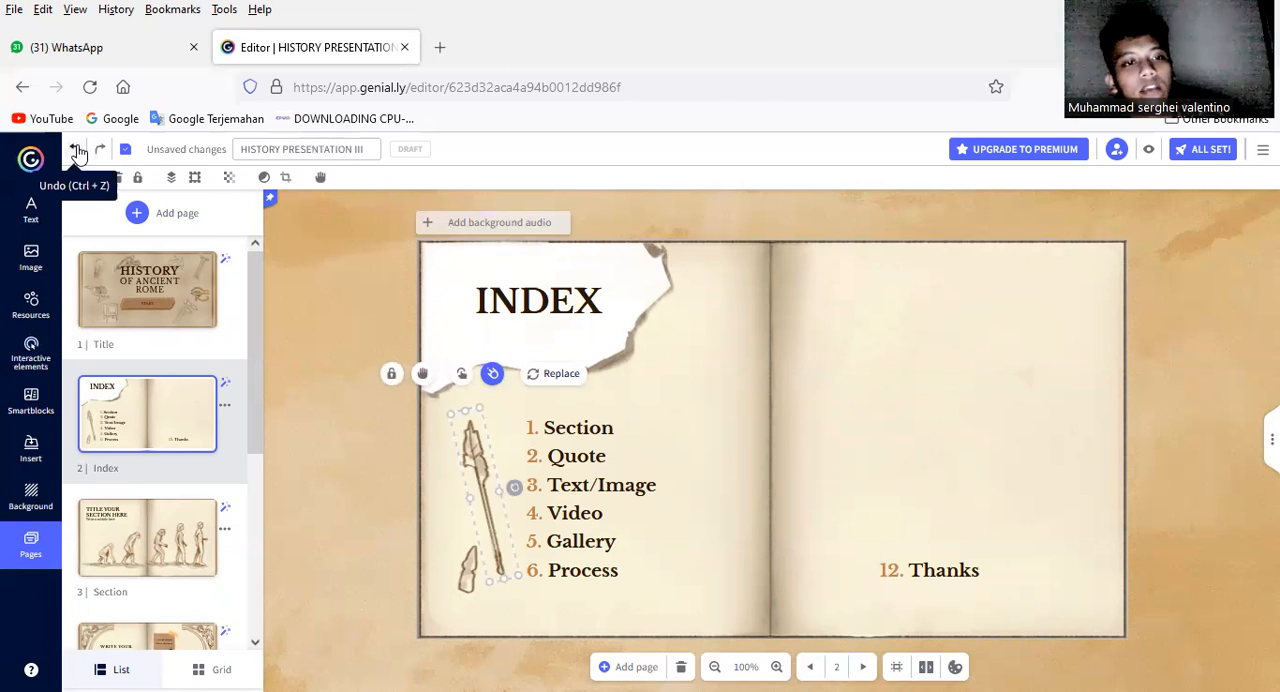
pyautogui.click(78, 152)
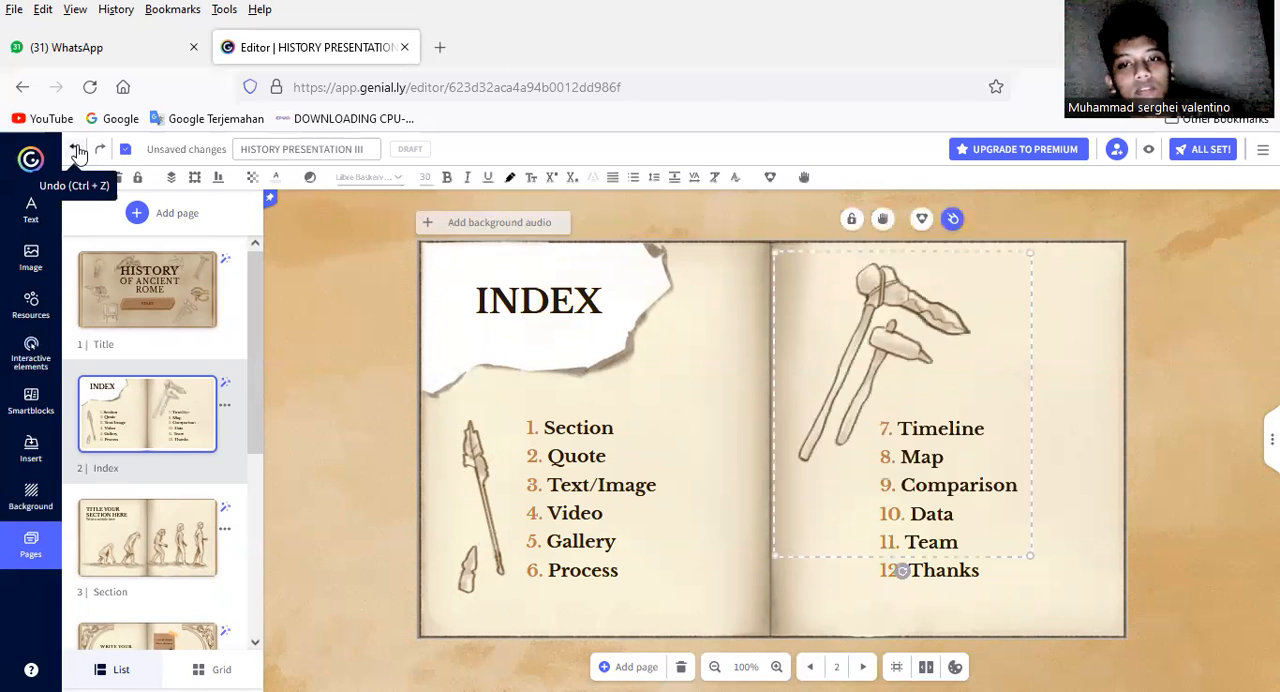
# Step: Delete only the "8. Map" entry from the Index page and keep the page itself
pyautogui.click(925, 452)
pyautogui.press('Delete')
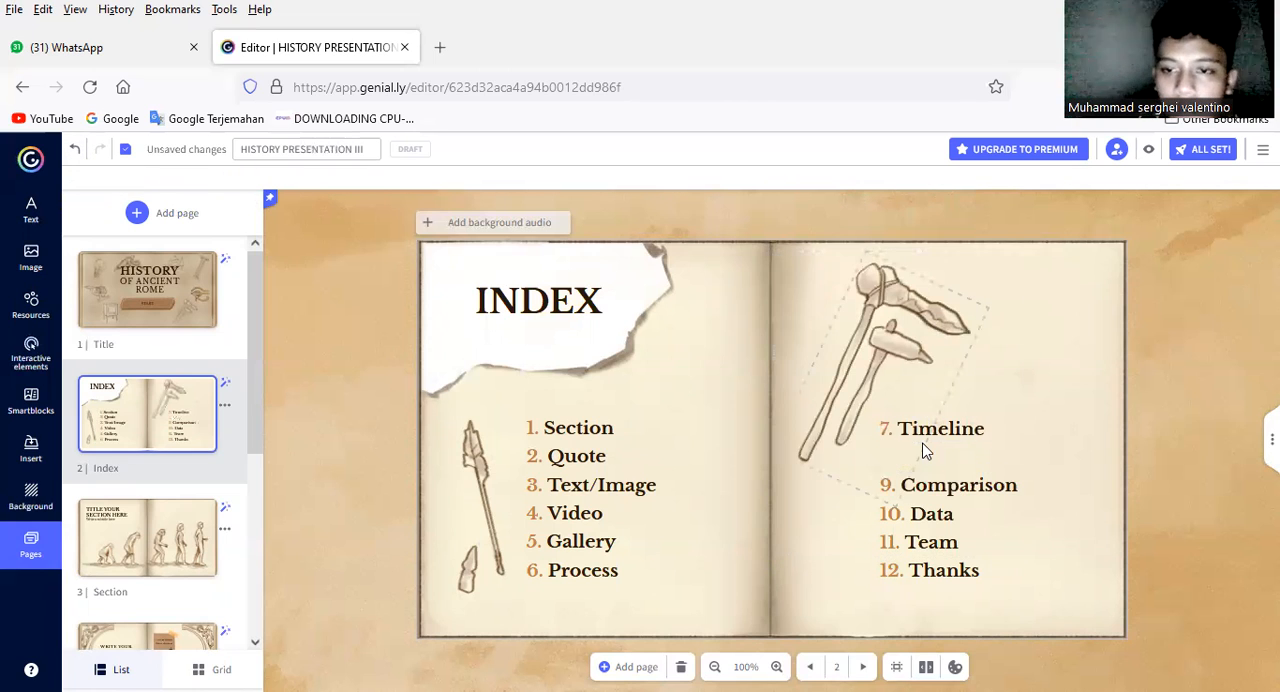
pyautogui.press('Delete')
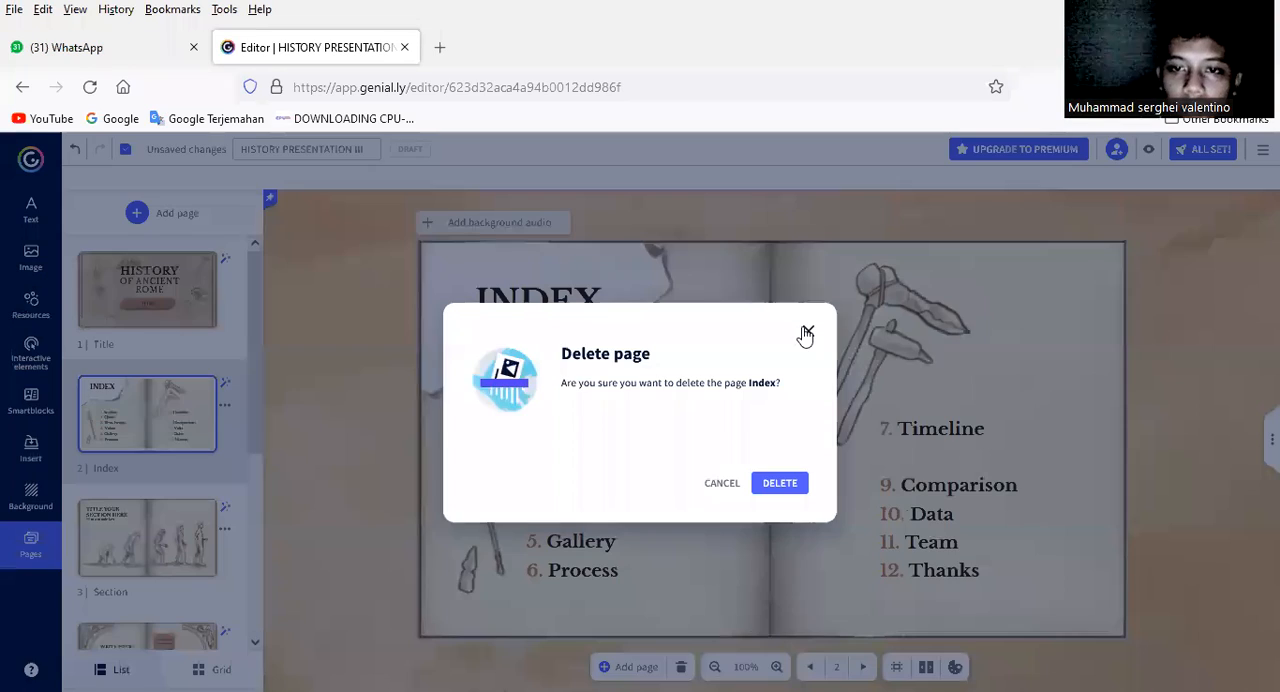
pyautogui.click(807, 335)
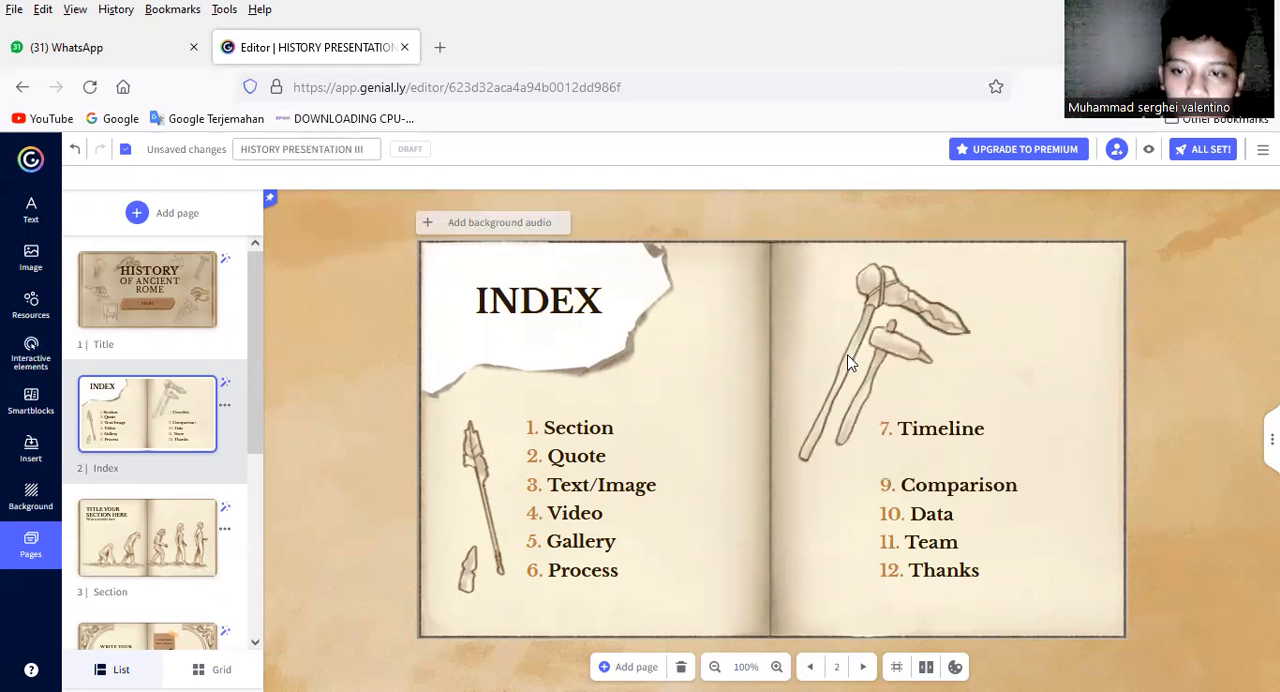
# Step: Delete the "7. Timeline", "9. Comparison", "10. Data" and "11. Team" entries from the Index page
pyautogui.click(930, 430)
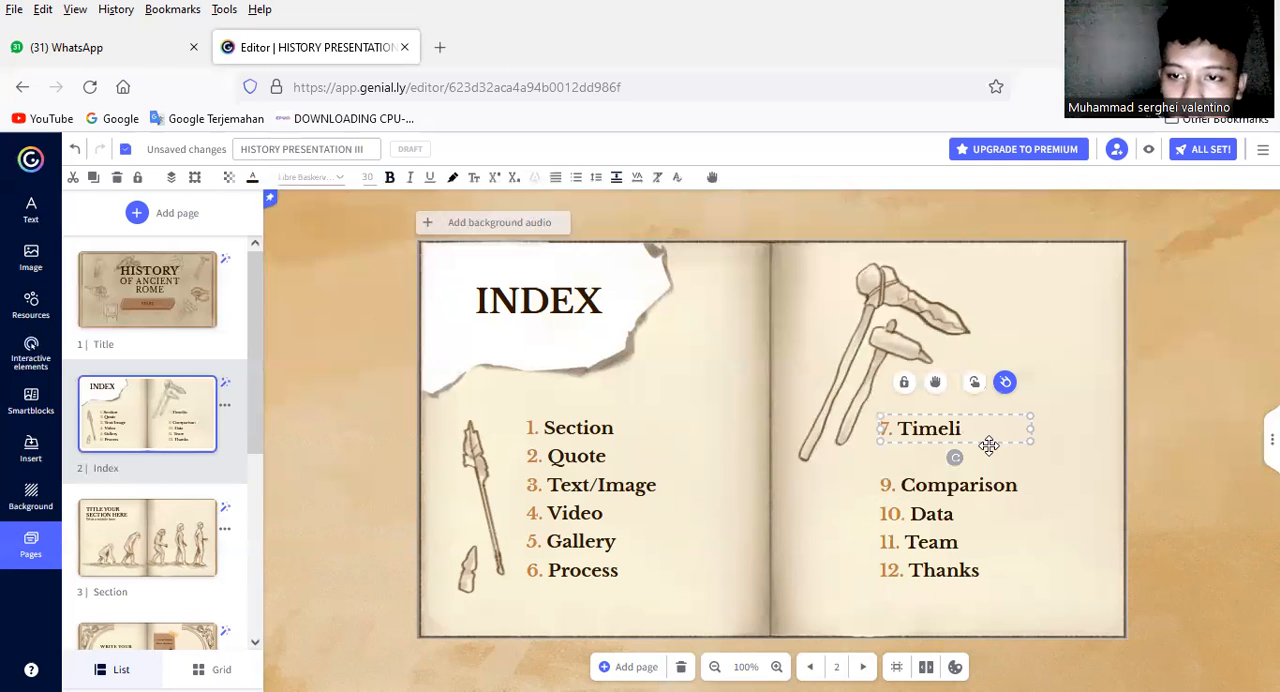
pyautogui.moveTo(1075, 511)
pyautogui.mouseDown()
pyautogui.moveTo(1031, 473)
pyautogui.moveTo(959, 470)
pyautogui.moveTo(945, 437)
pyautogui.moveTo(998, 441)
pyautogui.mouseUp()
pyautogui.press('Delete')
pyautogui.moveTo(1052, 538); pyautogui.dragTo(998, 521)
pyautogui.press('Delete')
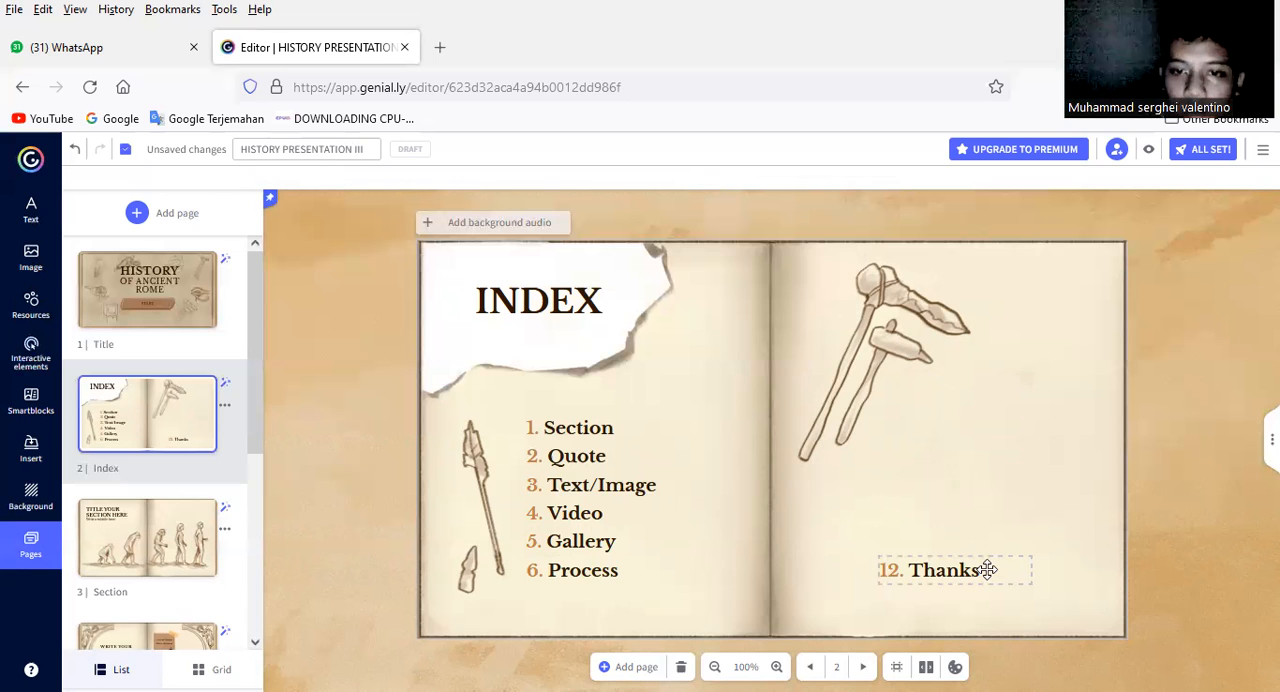
# Step: Delete the "12. Thanks" entry from the Index page, declining deletion of the whole page
pyautogui.press('Delete')
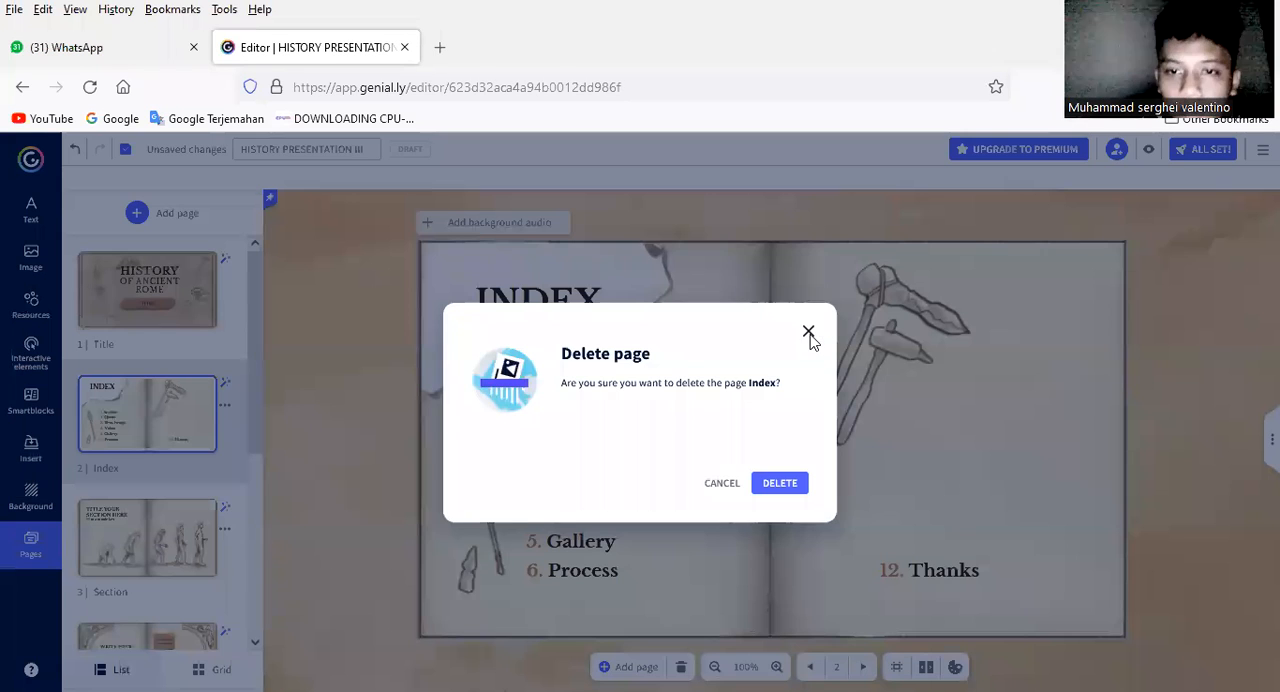
pyautogui.press('Escape')
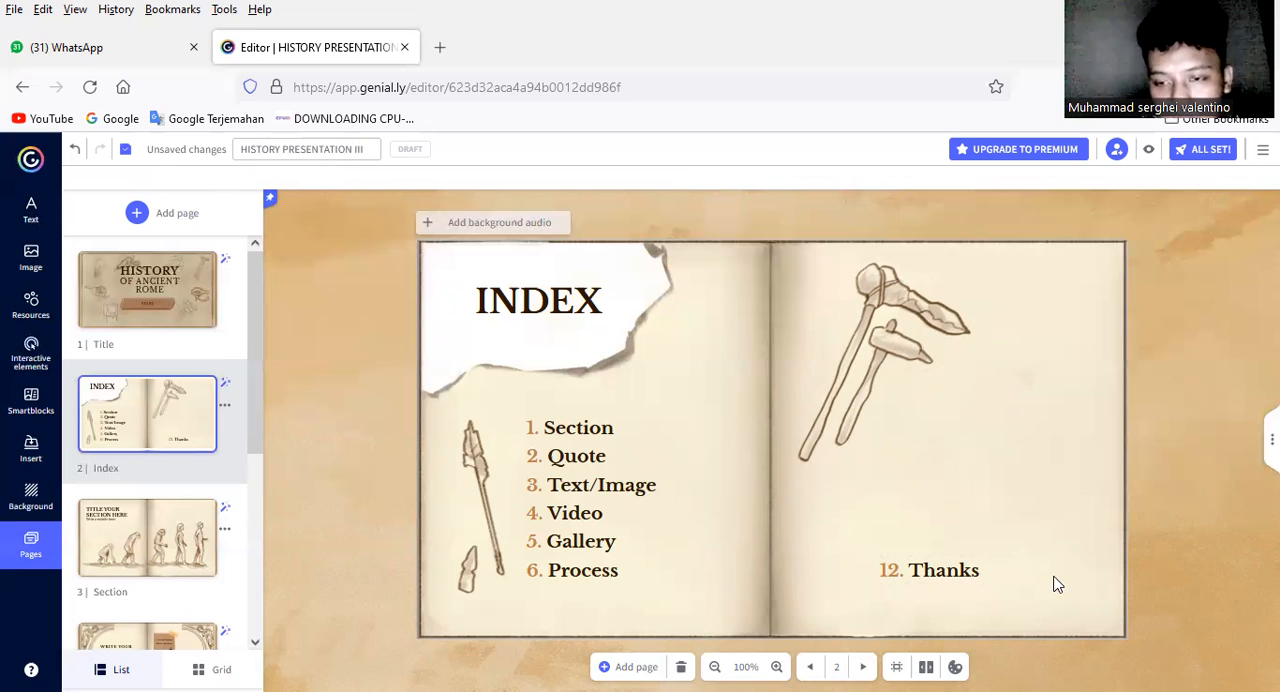
pyautogui.click(1005, 572)
pyautogui.press('Delete')
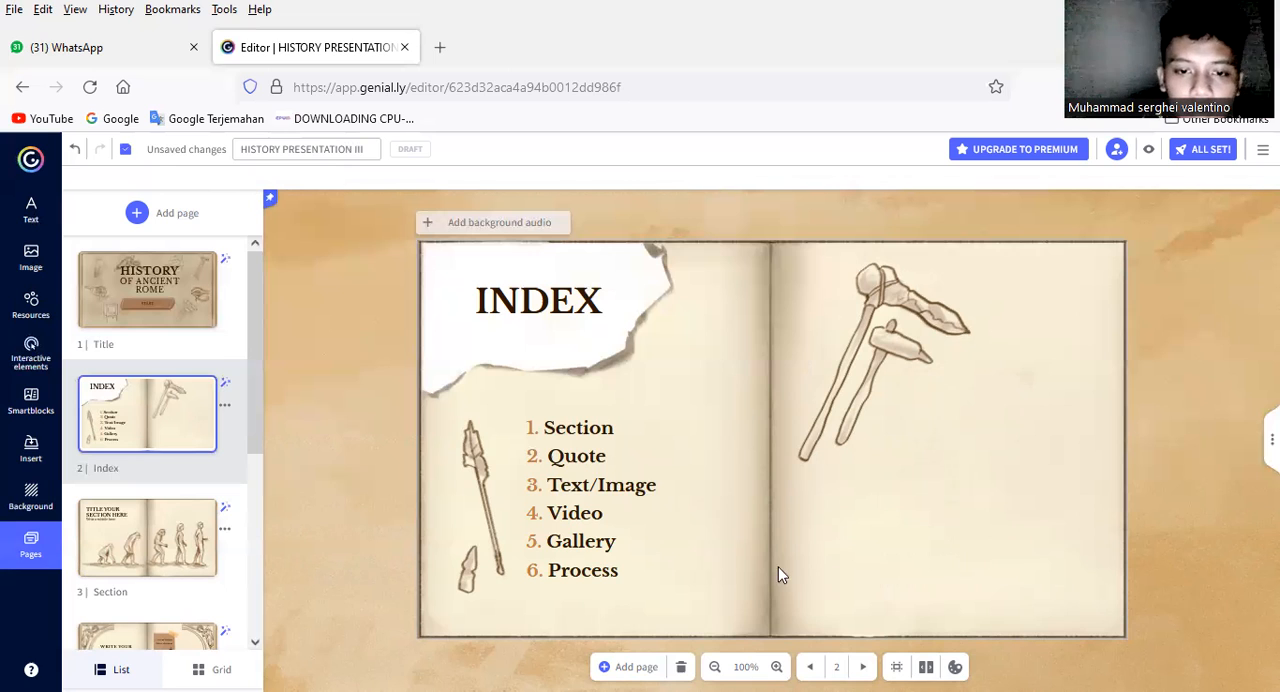
# Step: Replace the text of index entry 6 with "thanks", keeping its number
pyautogui.click(647, 576)
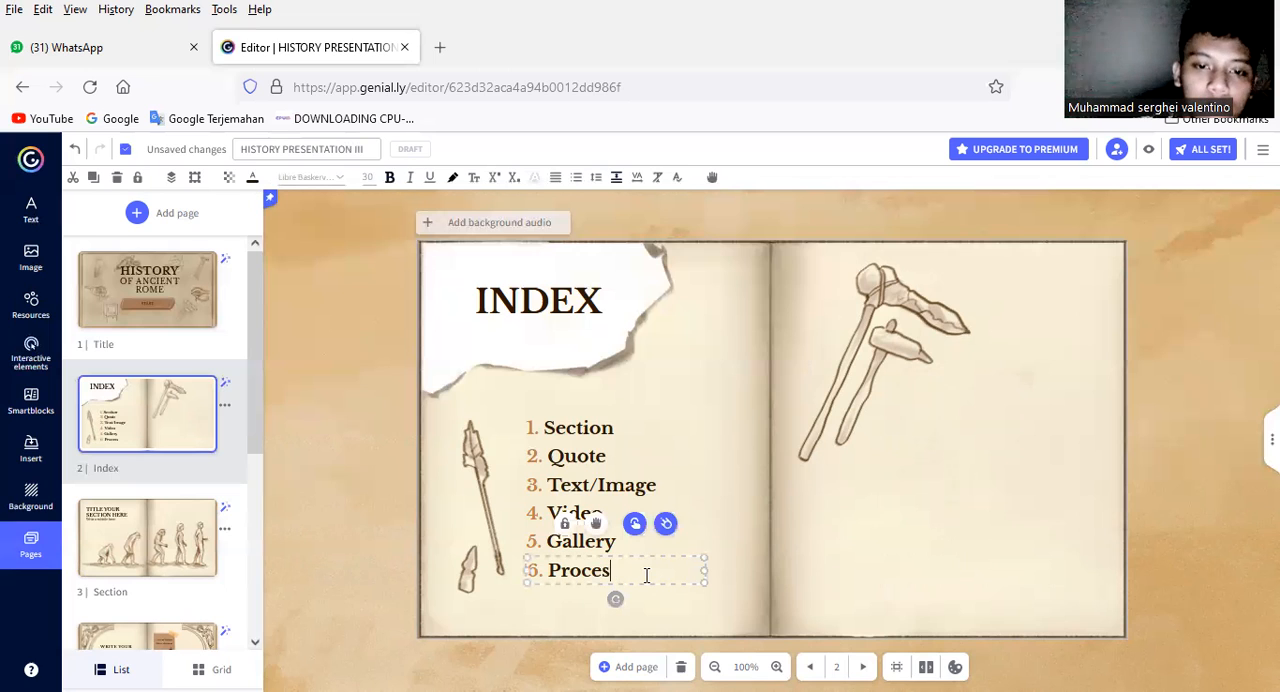
pyautogui.press('BackSpace')
pyautogui.press('BackSpace')
pyautogui.press('BackSpace')
pyautogui.press('BackSpace')
pyautogui.press('BackSpace')
pyautogui.press('BackSpace')
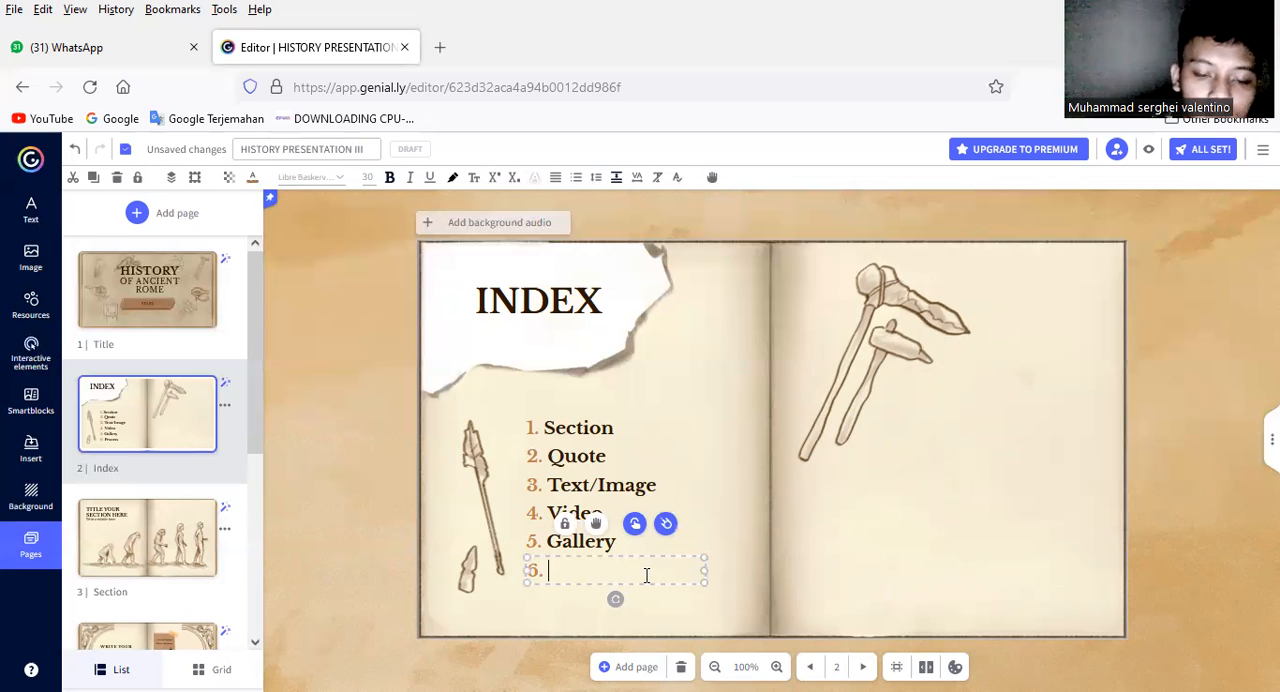
pyautogui.write('t')
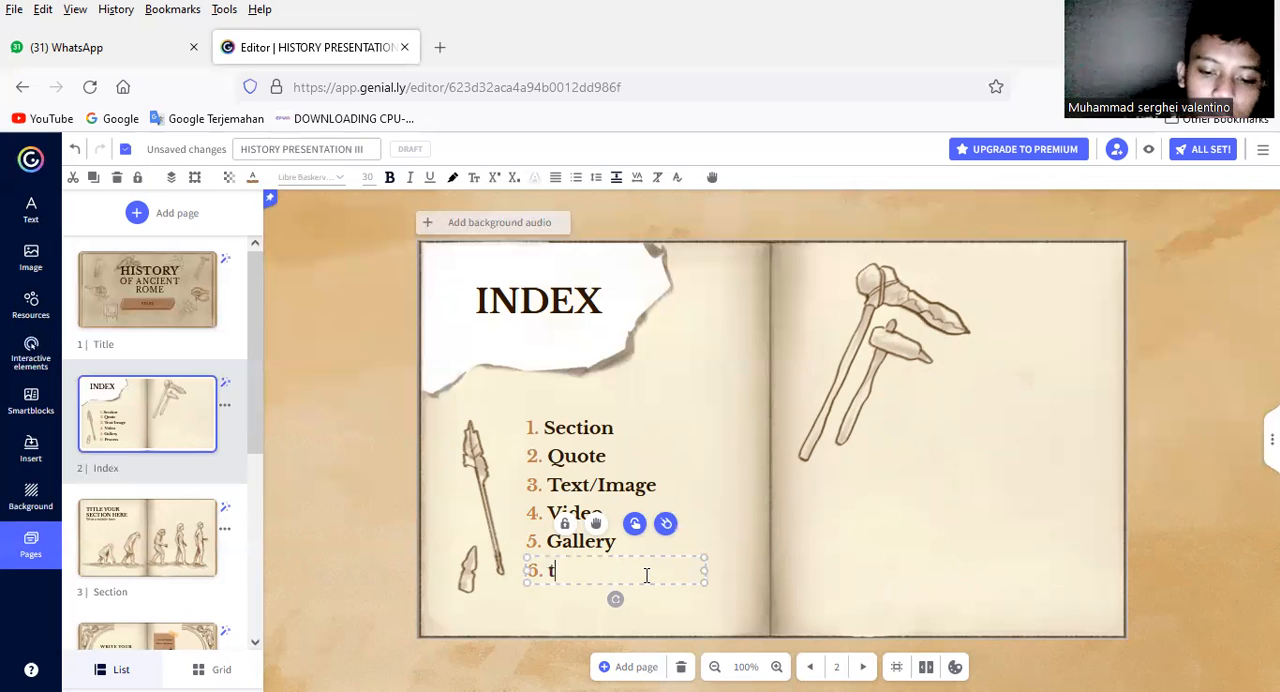
pyautogui.write('hanks')
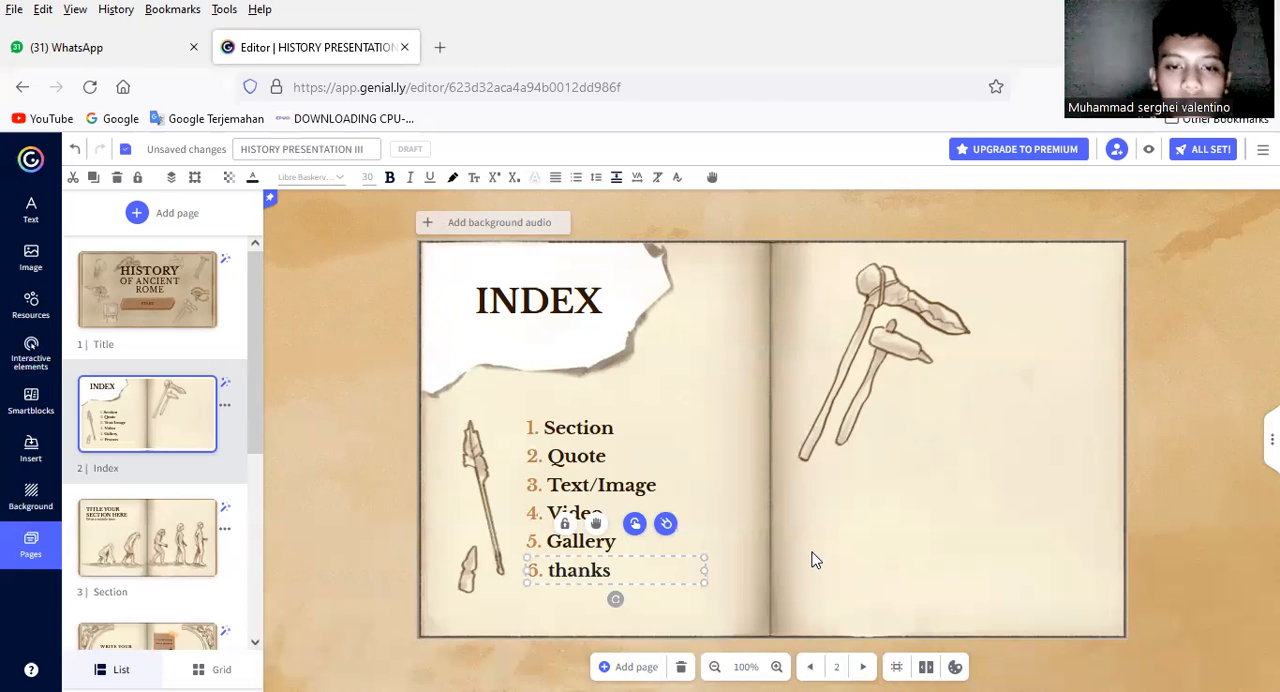
pyautogui.click(920, 502)
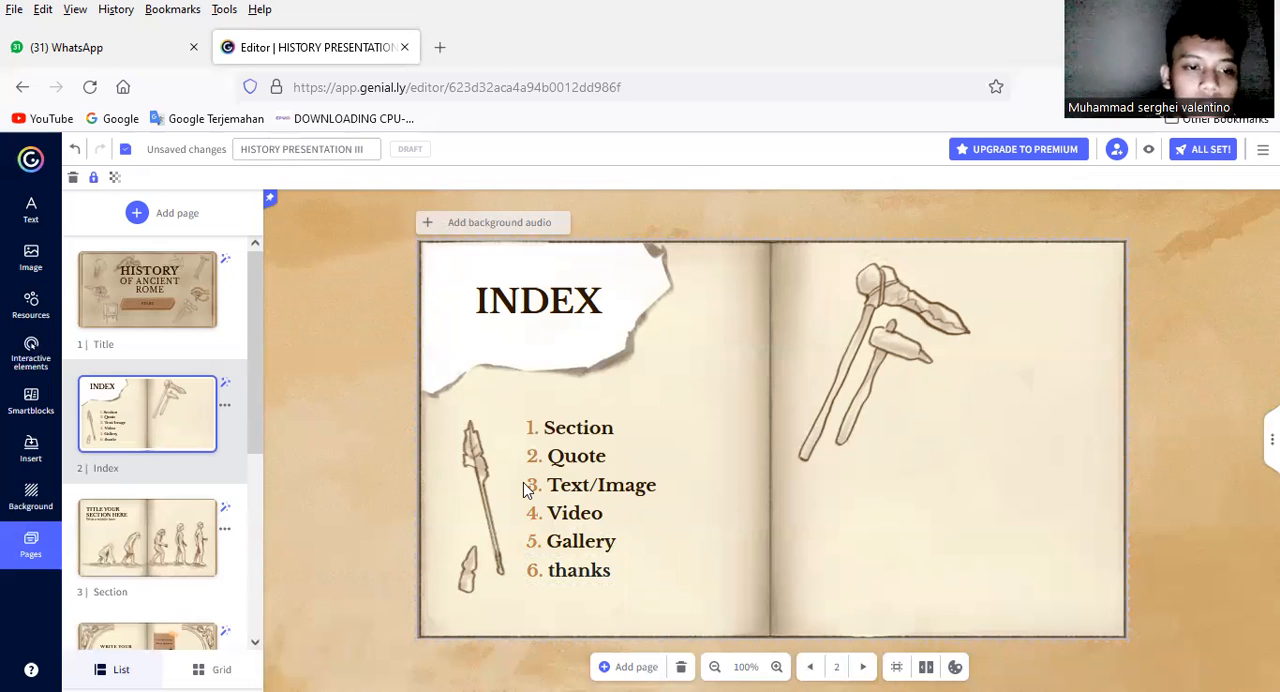
# Step: Open the Section page and replace its title with "THE BEGINNING"
pyautogui.click(123, 560)
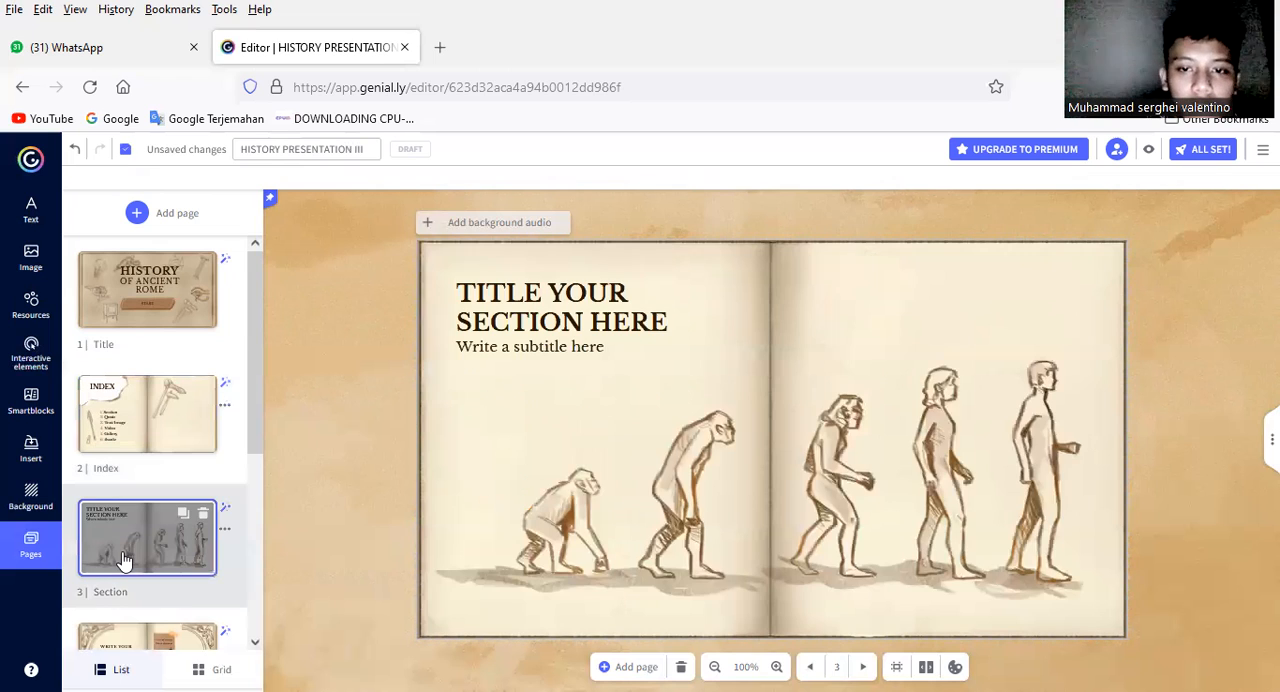
pyautogui.click(669, 326)
pyautogui.press('BackSpace')
pyautogui.press('BackSpace')
pyautogui.press('BackSpace')
pyautogui.press('BackSpace')
pyautogui.press('BackSpace')
pyautogui.press('BackSpace')
pyautogui.press('BackSpace')
pyautogui.press('BackSpace')
pyautogui.press('BackSpace')
pyautogui.press('BackSpace')
pyautogui.press('BackSpace')
pyautogui.press('BackSpace')
pyautogui.press('BackSpace')
pyautogui.press('BackSpace')
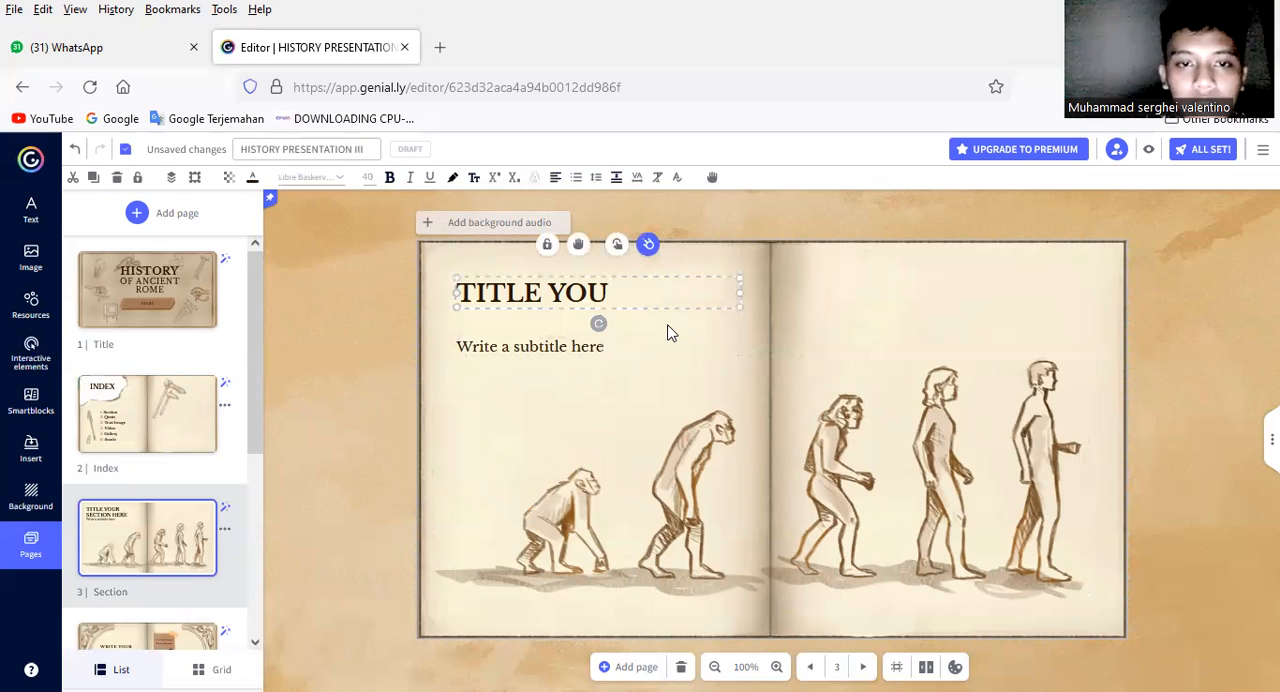
pyautogui.press('BackSpace')
pyautogui.press('BackSpace')
pyautogui.press('BackSpace')
pyautogui.press('BackSpace')
pyautogui.press('BackSpace')
pyautogui.press('BackSpace')
pyautogui.press('BackSpace')
pyautogui.press('BackSpace')
pyautogui.press('BackSpace')
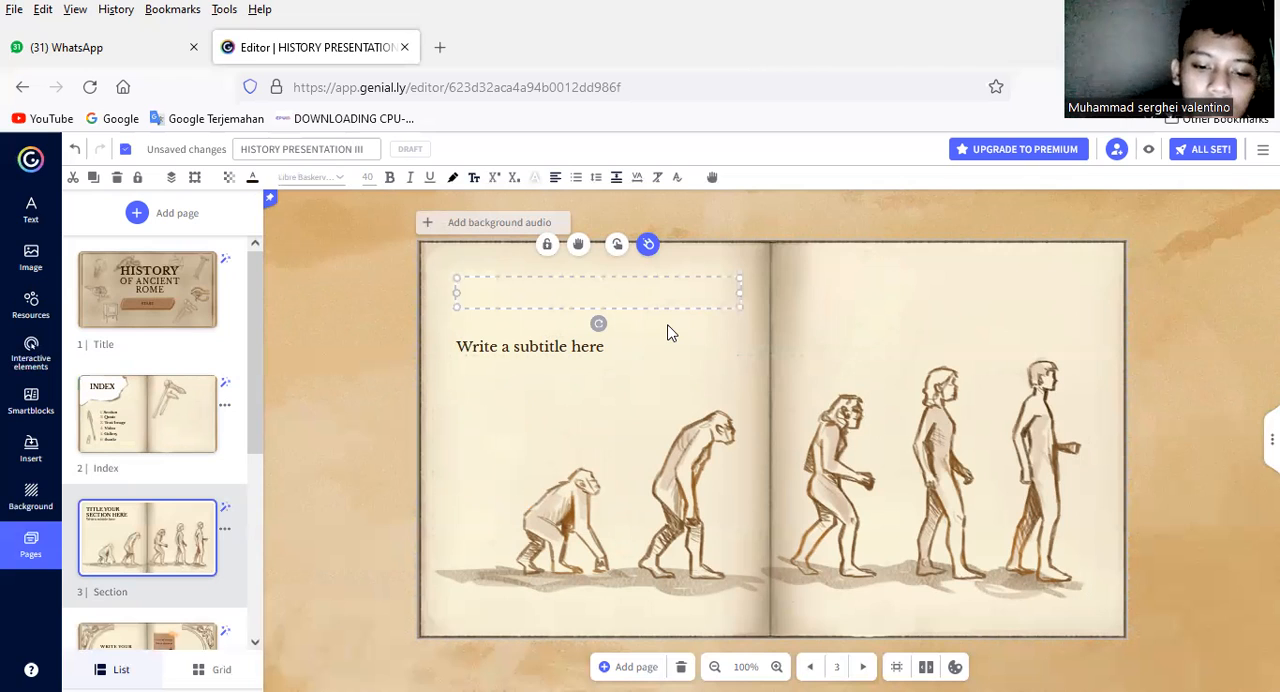
pyautogui.write('THE')
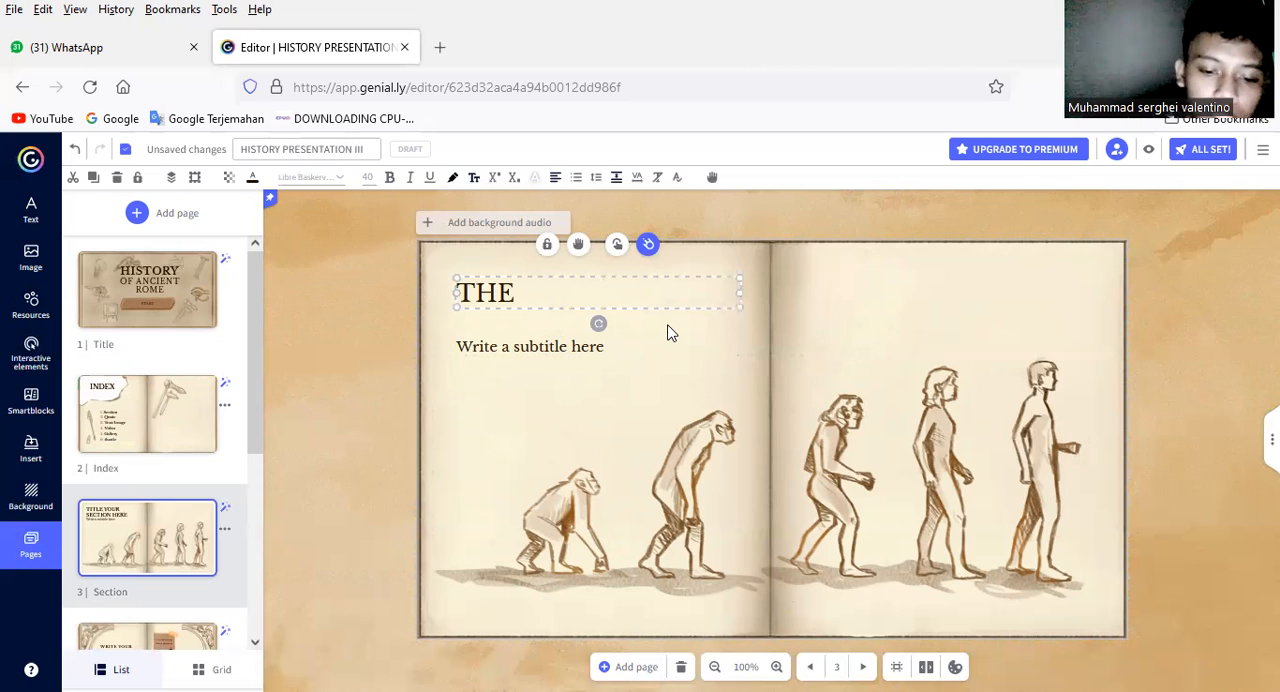
pyautogui.write(' BEGINNING')
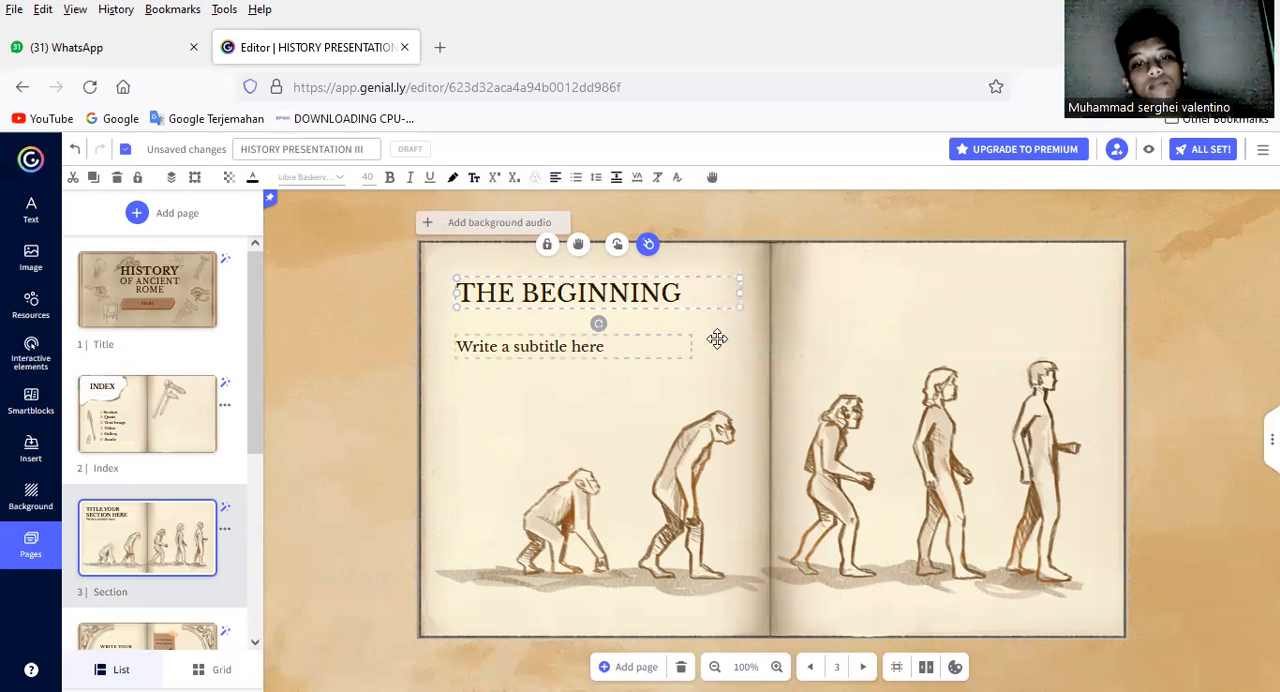
# Step: Replace the subtitle on the Section page with "how it started?"
pyautogui.doubleClick(684, 343)
pyautogui.press('BackSpace')
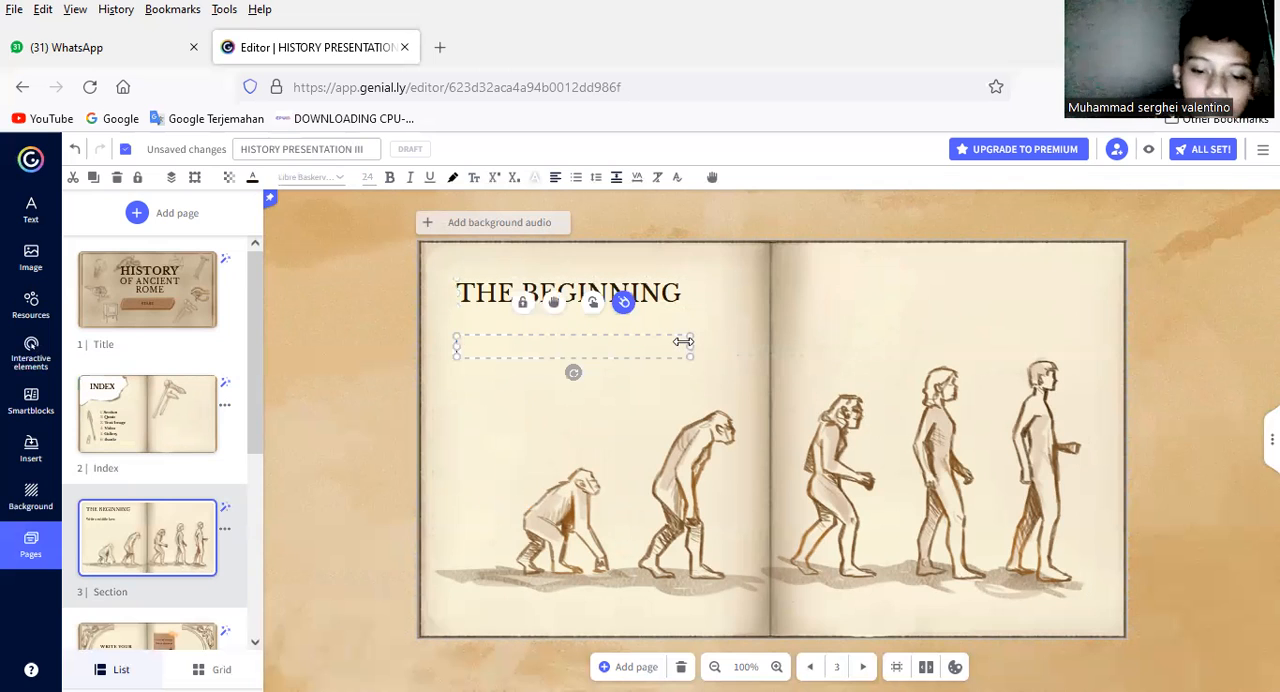
pyautogui.write('no')
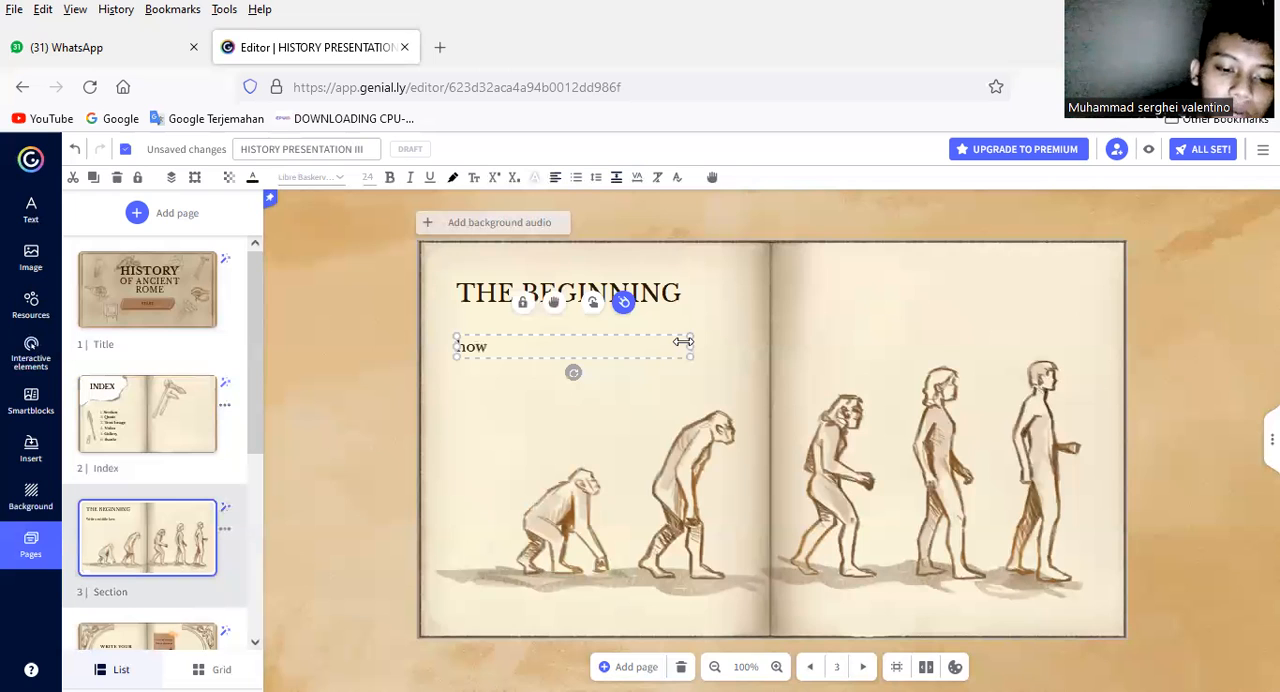
pyautogui.write('w it str')
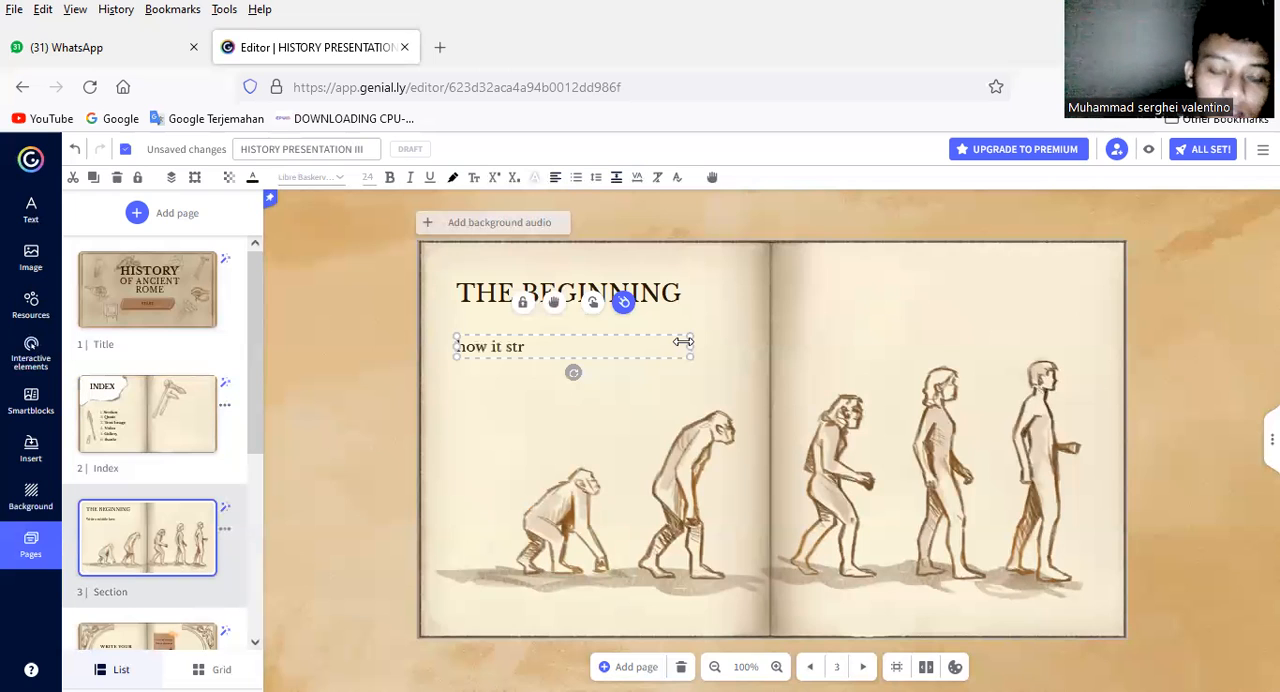
pyautogui.press('BackSpace')
pyautogui.write('arted')
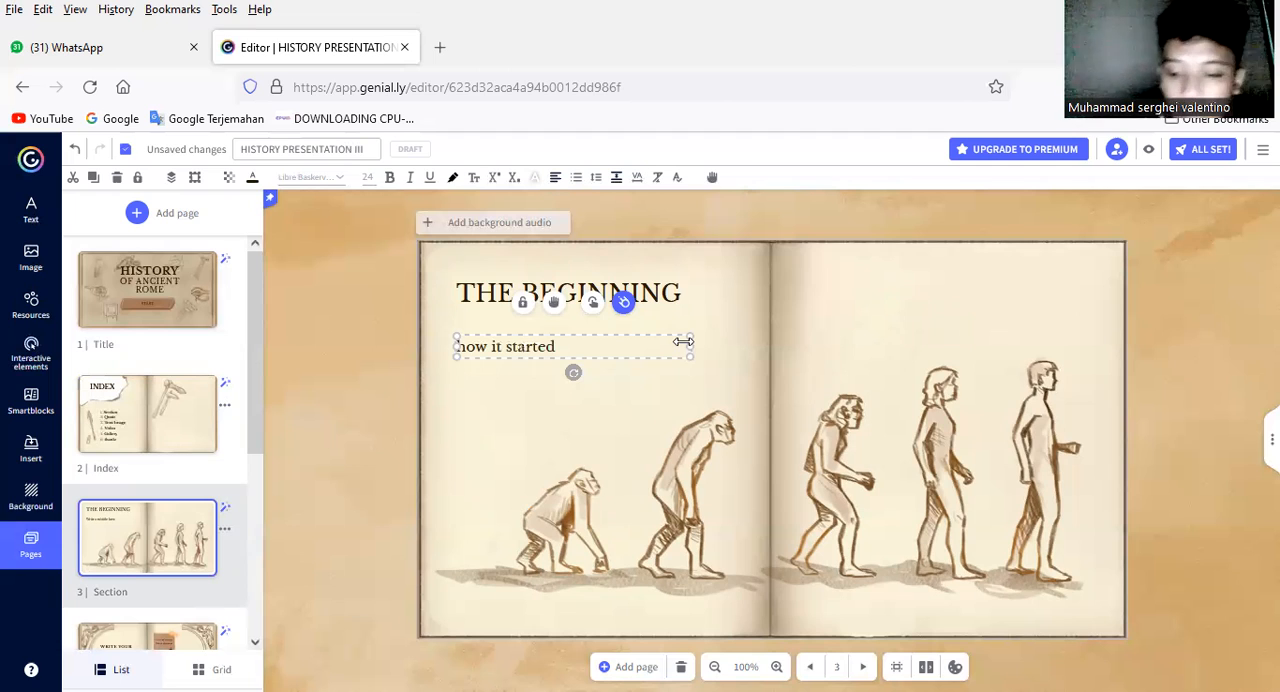
pyautogui.write('?')
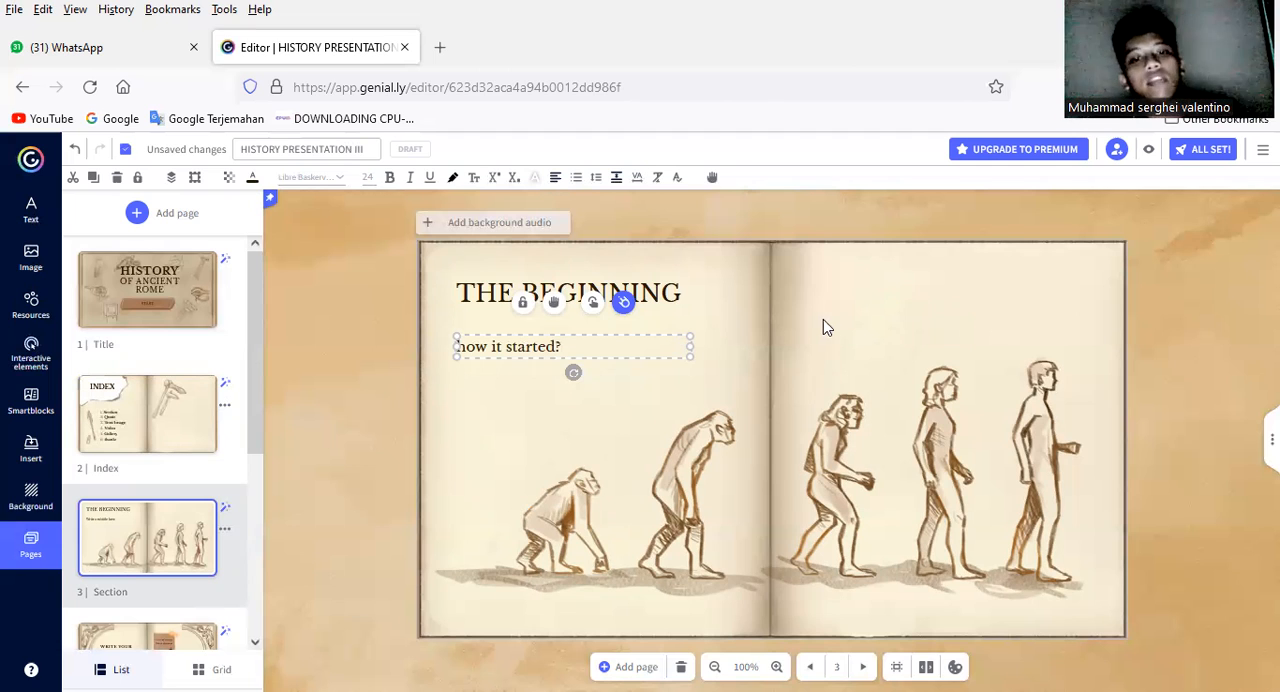
# Step: Delete the human evolution drawing from the Section page
pyautogui.click(834, 388)
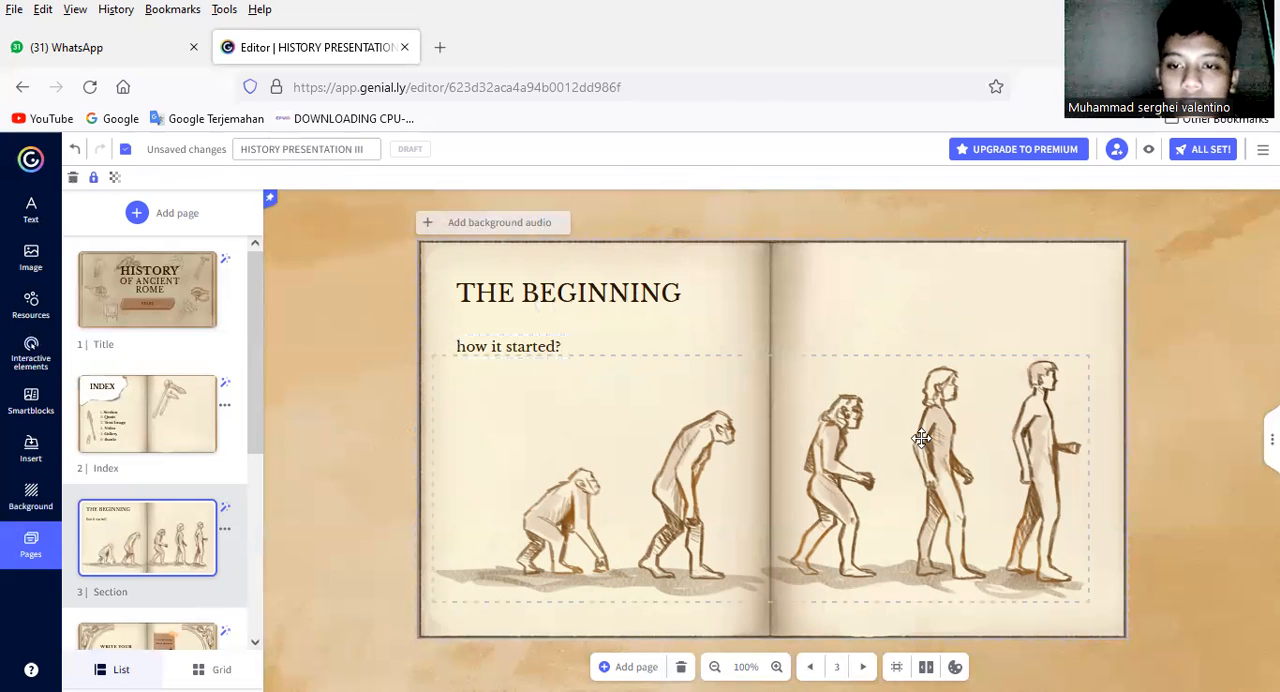
pyautogui.moveTo(921, 437); pyautogui.dragTo(862, 447)
pyautogui.press('Delete')
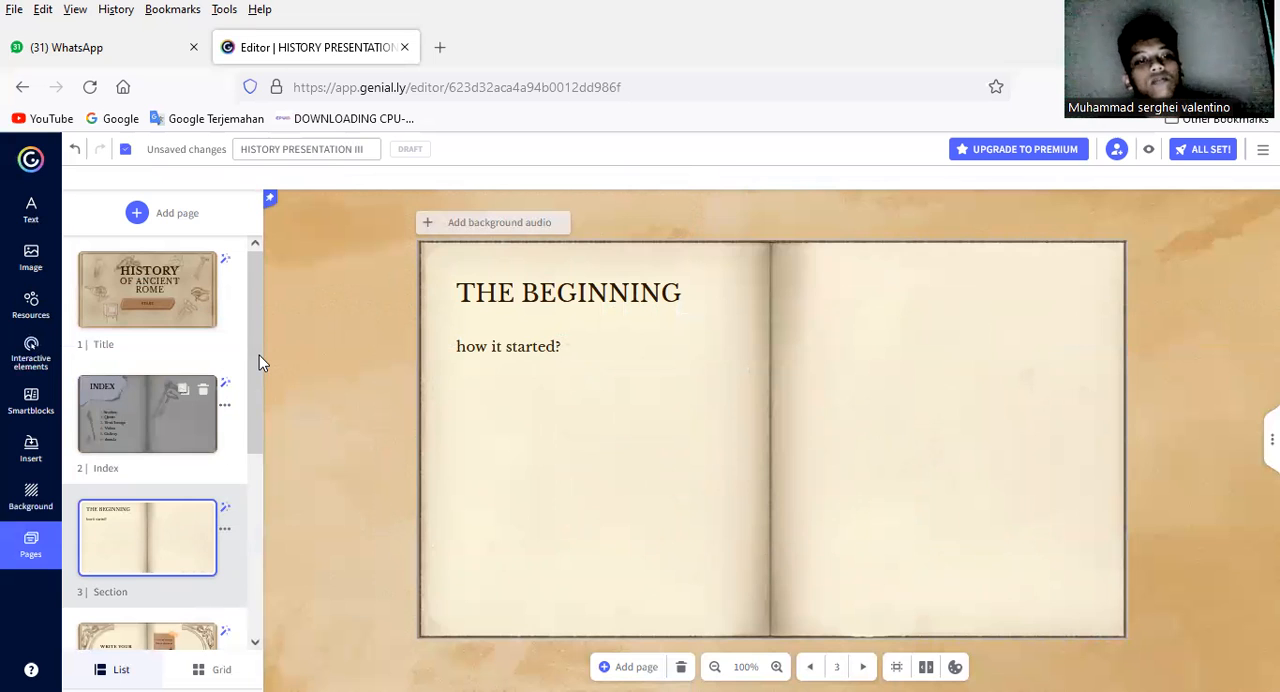
# Step: Look through the Process and Comparison pages and their placeholder content
pyautogui.scroll(-2, 167, 490)
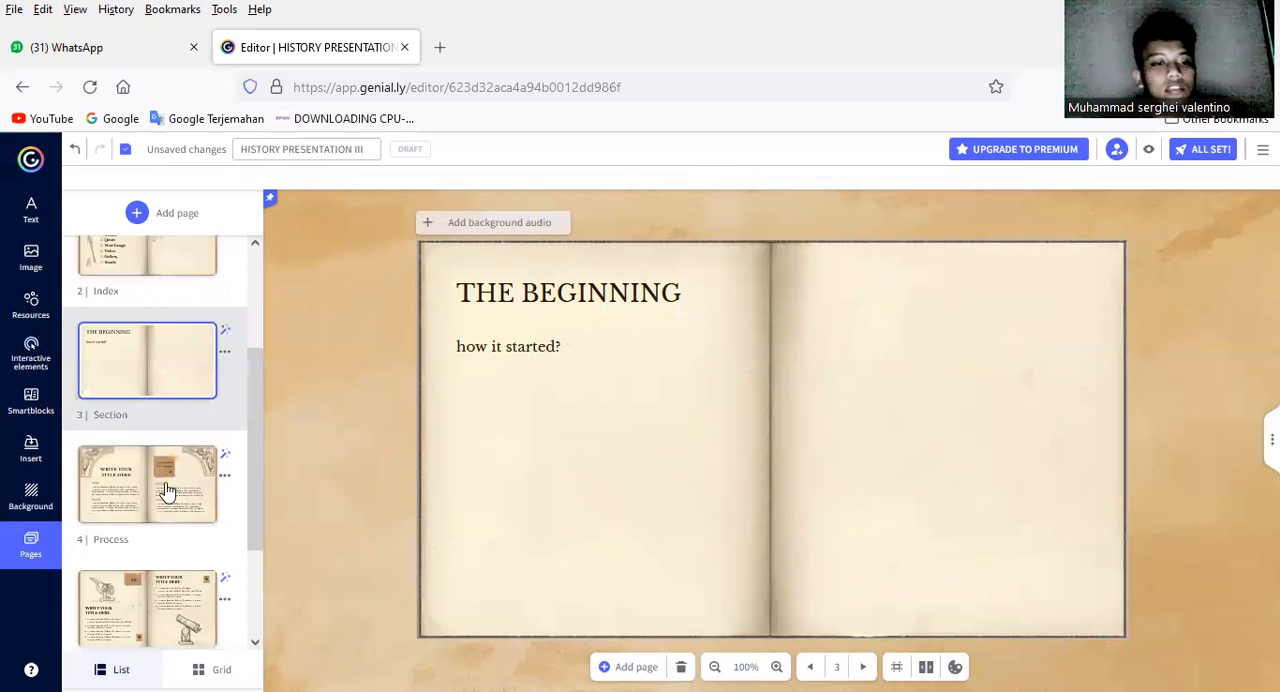
pyautogui.click(167, 490)
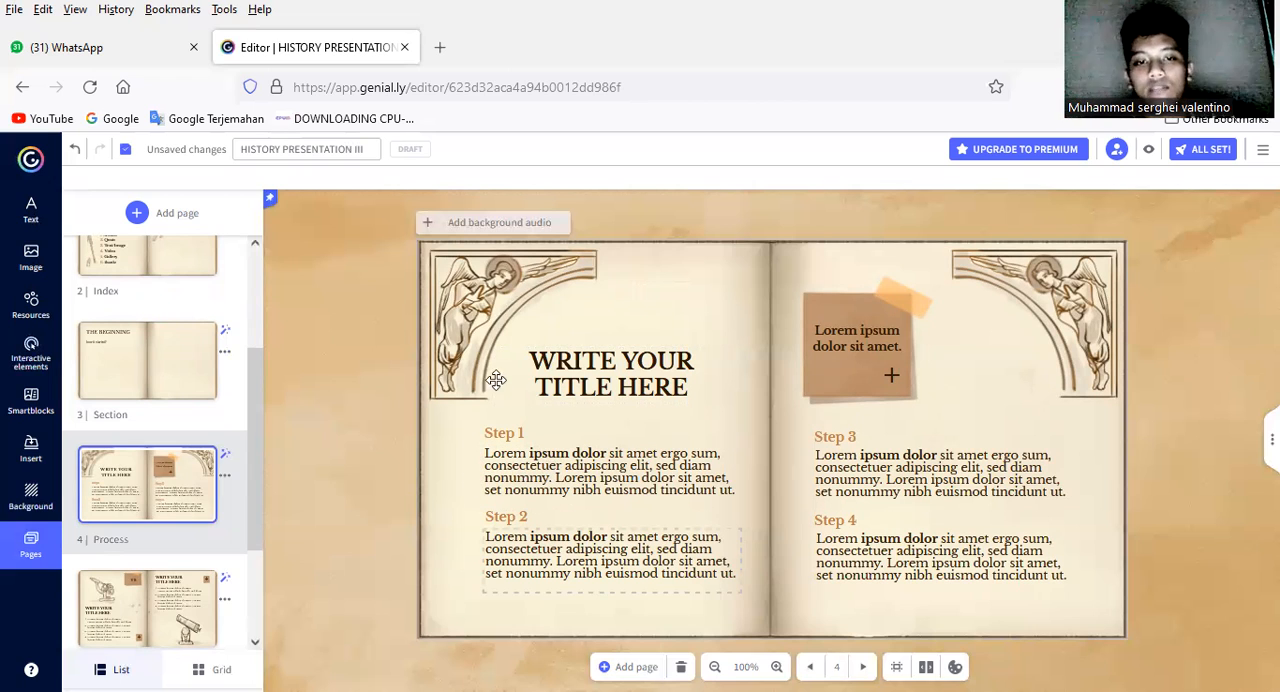
pyautogui.click(1087, 290)
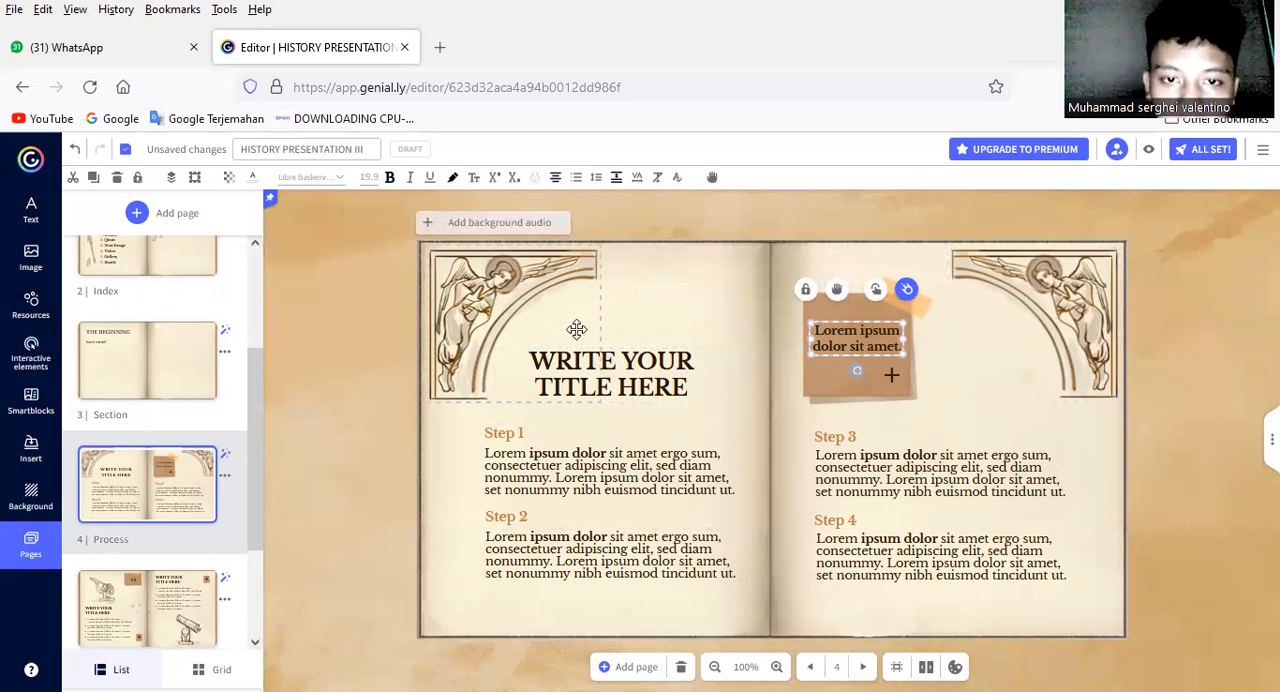
pyautogui.doubleClick(835, 506)
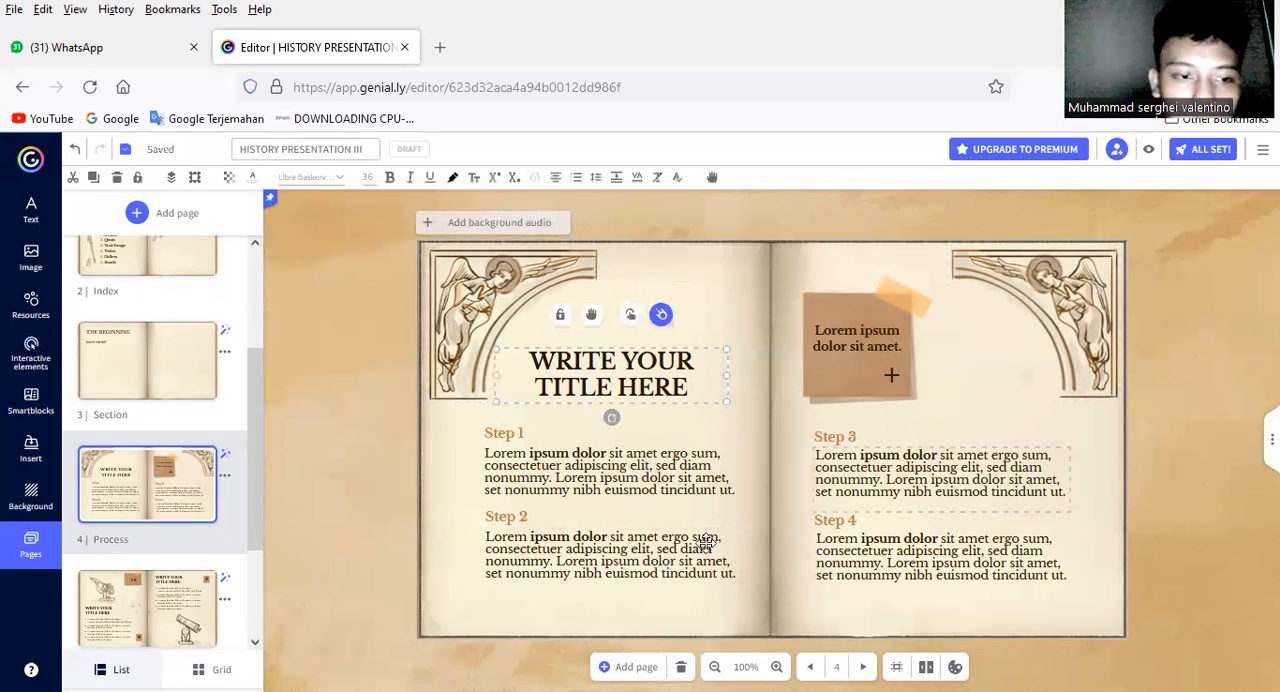
pyautogui.click(148, 606)
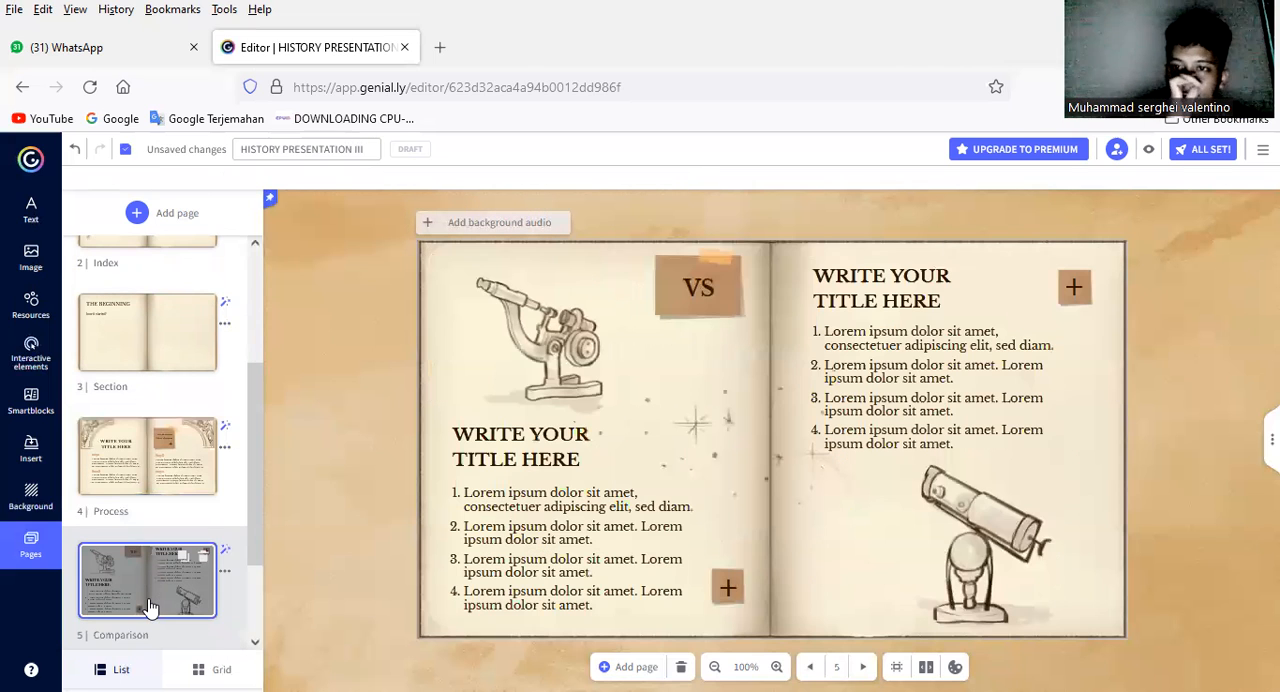
# Step: Publish the presentation as Public Online with the title "HISTORY PRESENTATION III"
pyautogui.click(1208, 150)
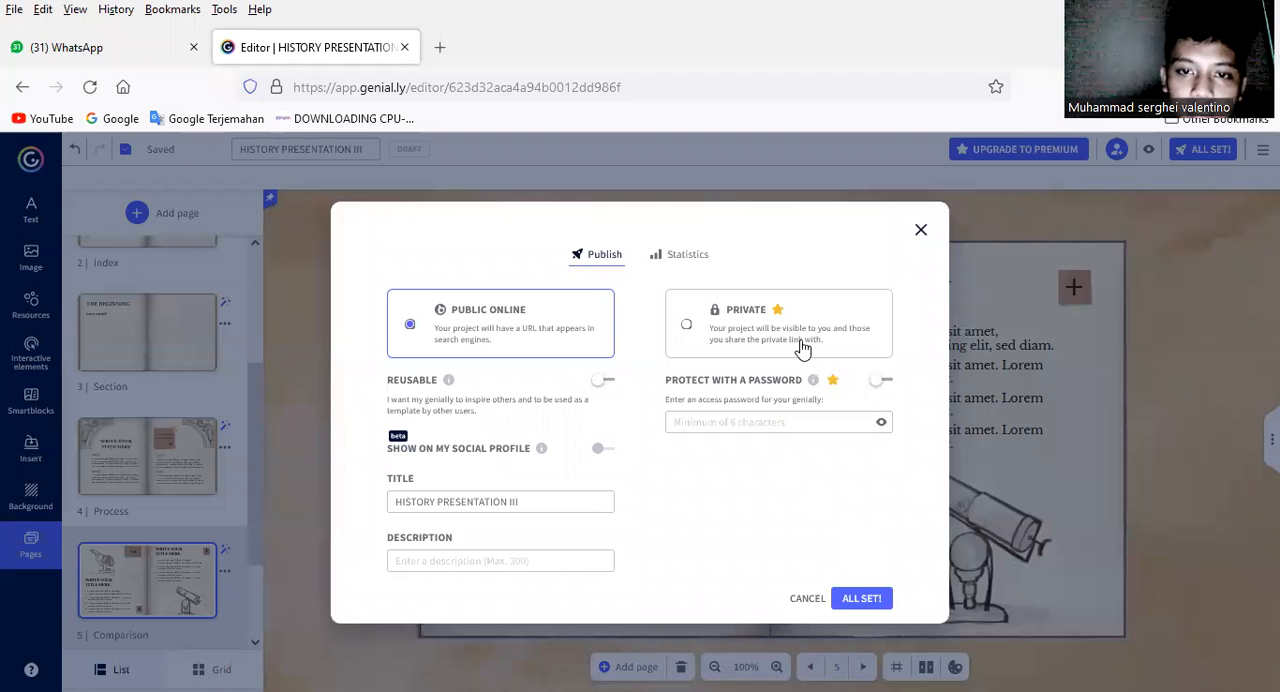
pyautogui.moveTo(734, 330)
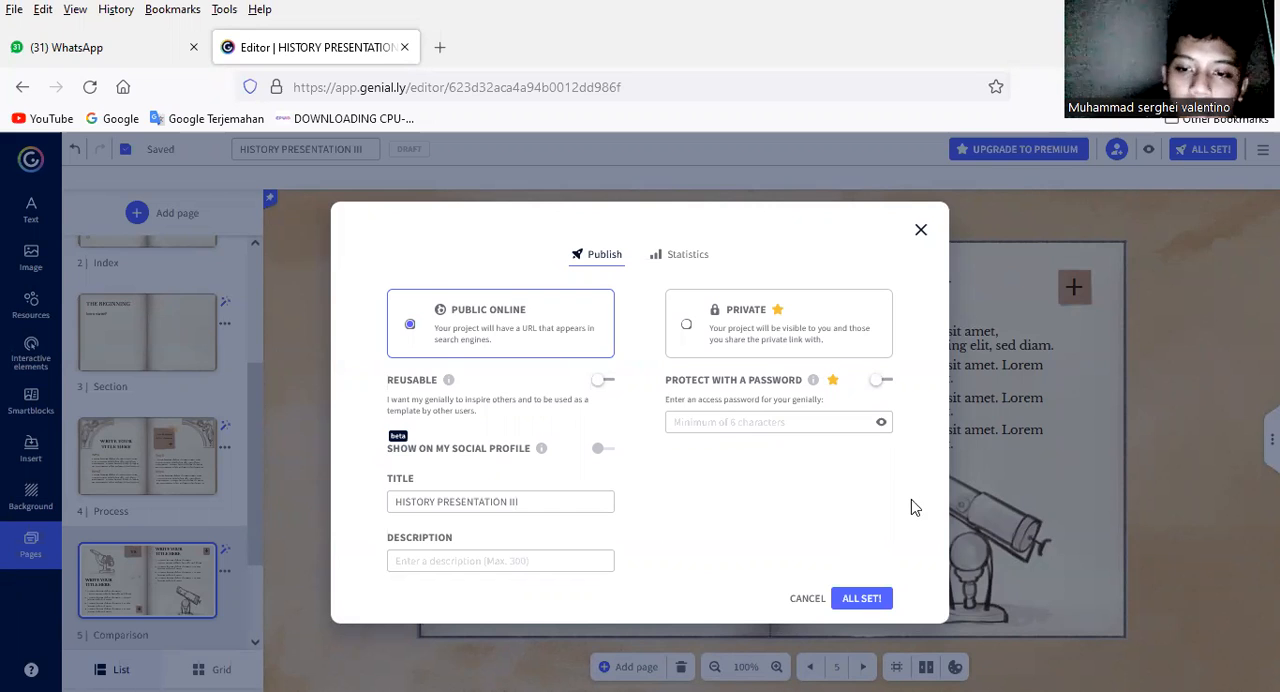
pyautogui.click(862, 599)
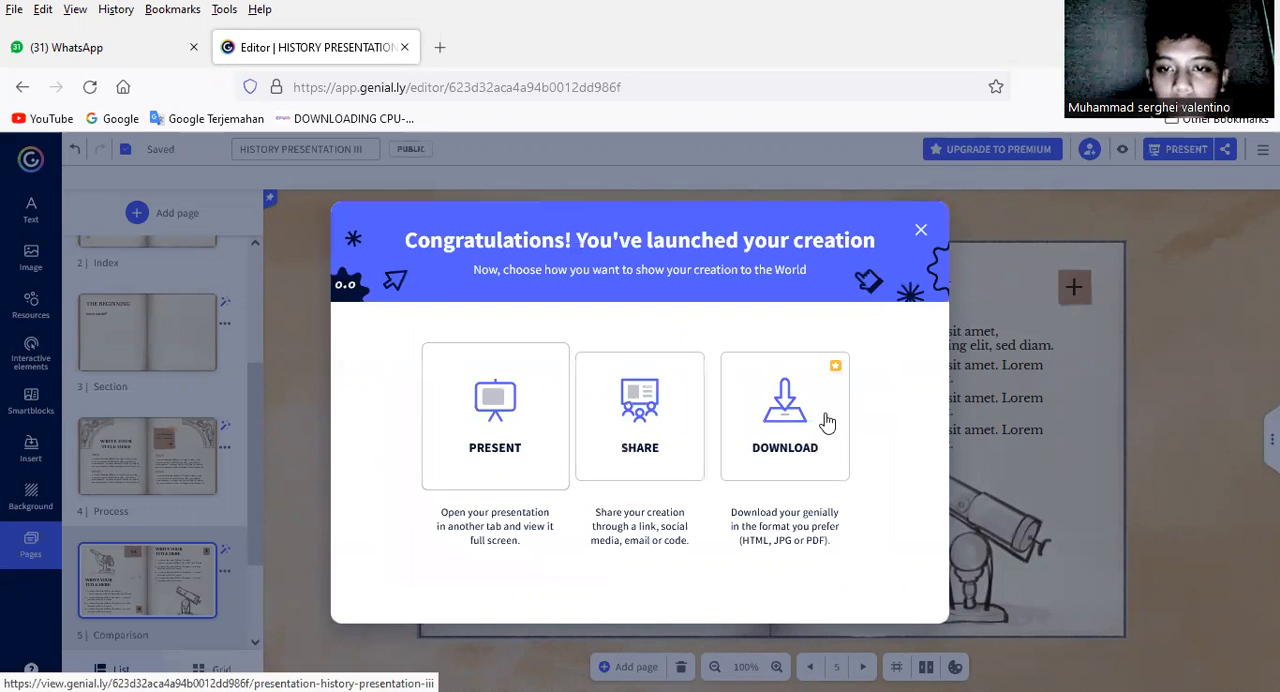
# Step: Present the published creation in its own browser tab and start it from the title page
pyautogui.moveTo(828, 422)
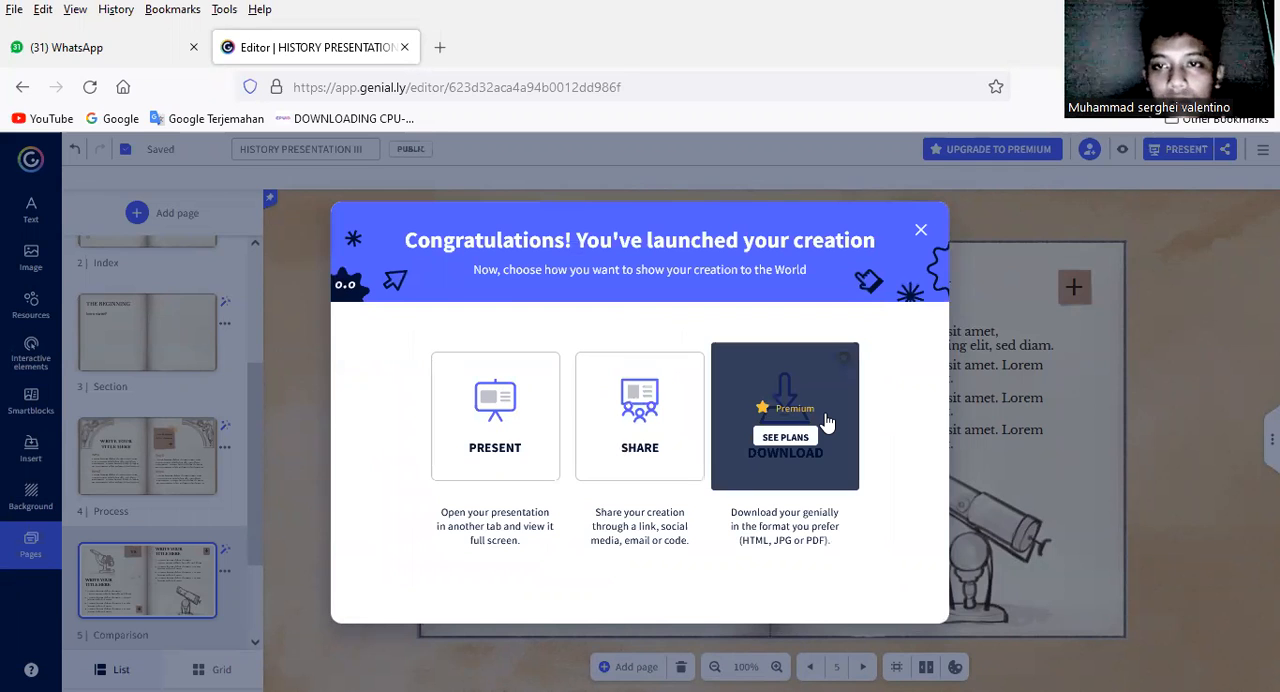
pyautogui.click(532, 432)
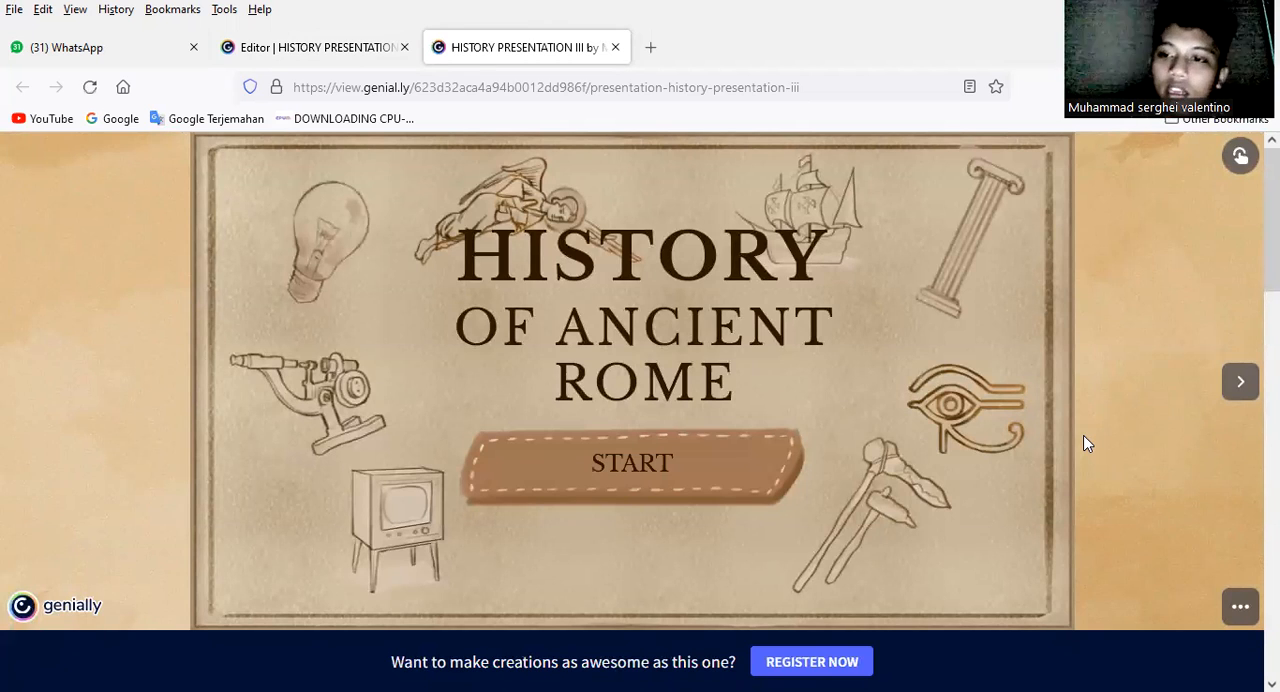
pyautogui.click(664, 477)
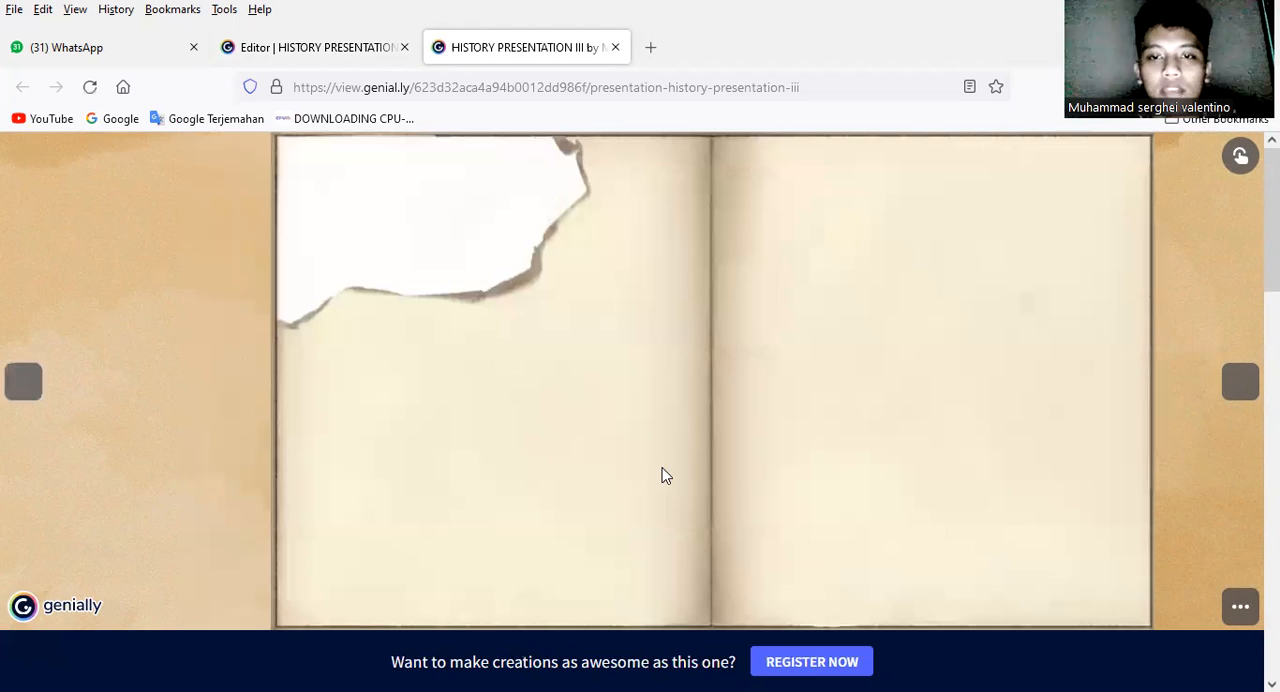